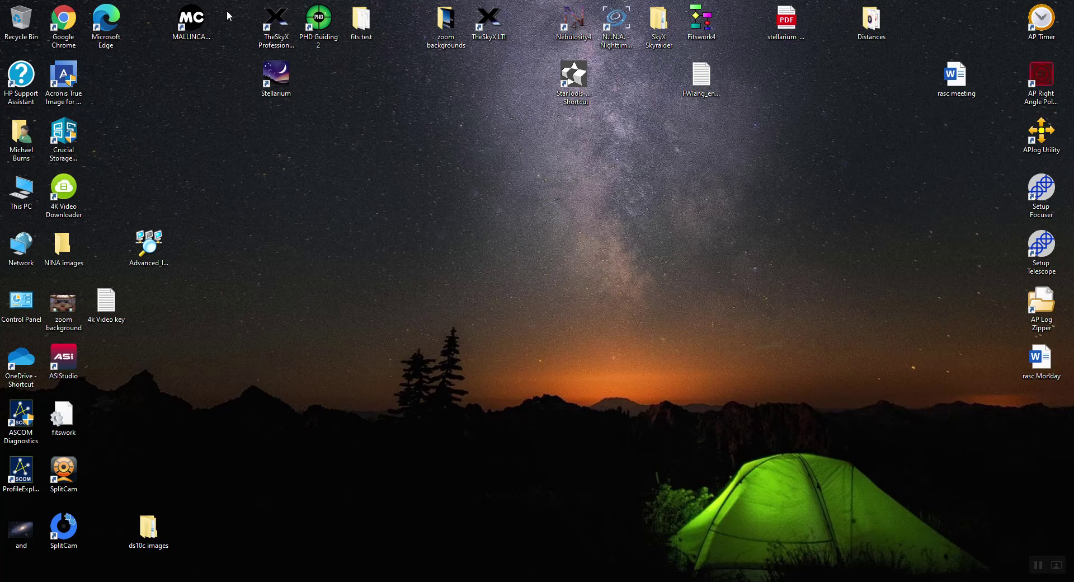
Launch MALLINCAMSKY with its window maximized, and minimize it so it keeps running in the background
double_click(191, 20)
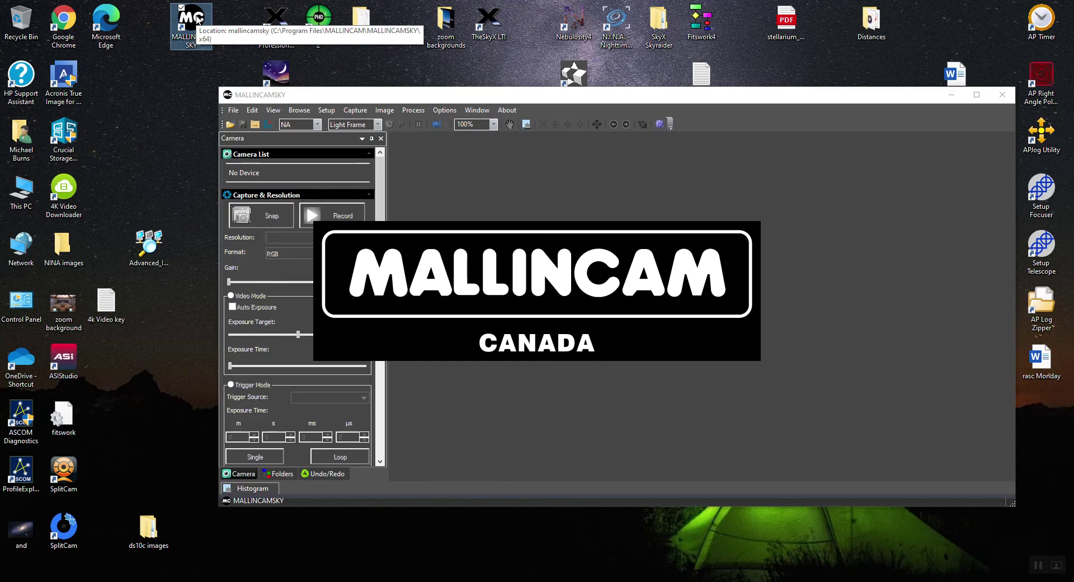
left_click(977, 94)
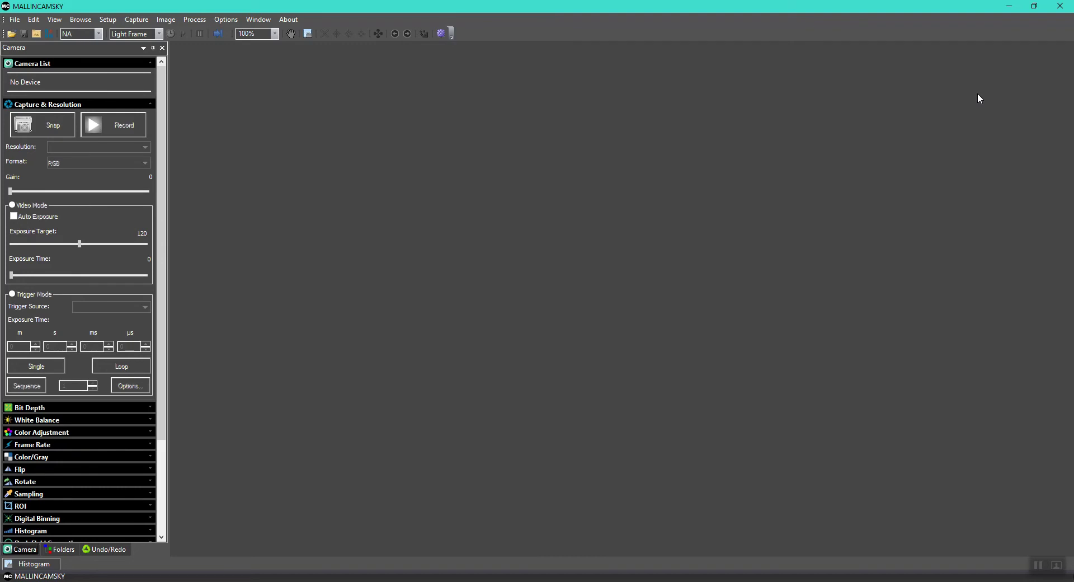
left_click(1008, 7)
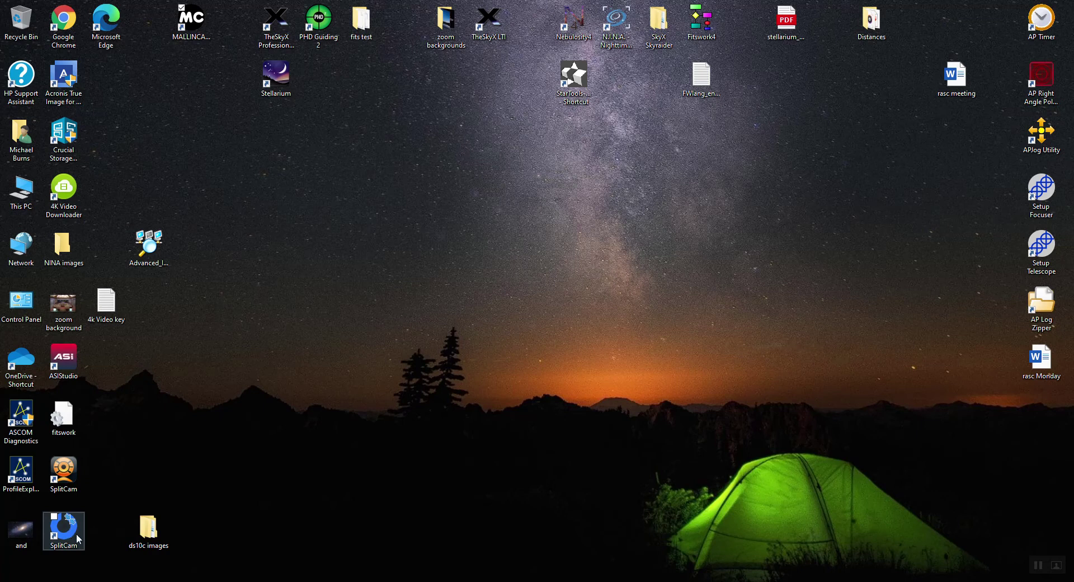
Launch SplitCam and review its general settings, leaving them without saving any changes
double_click(70, 542)
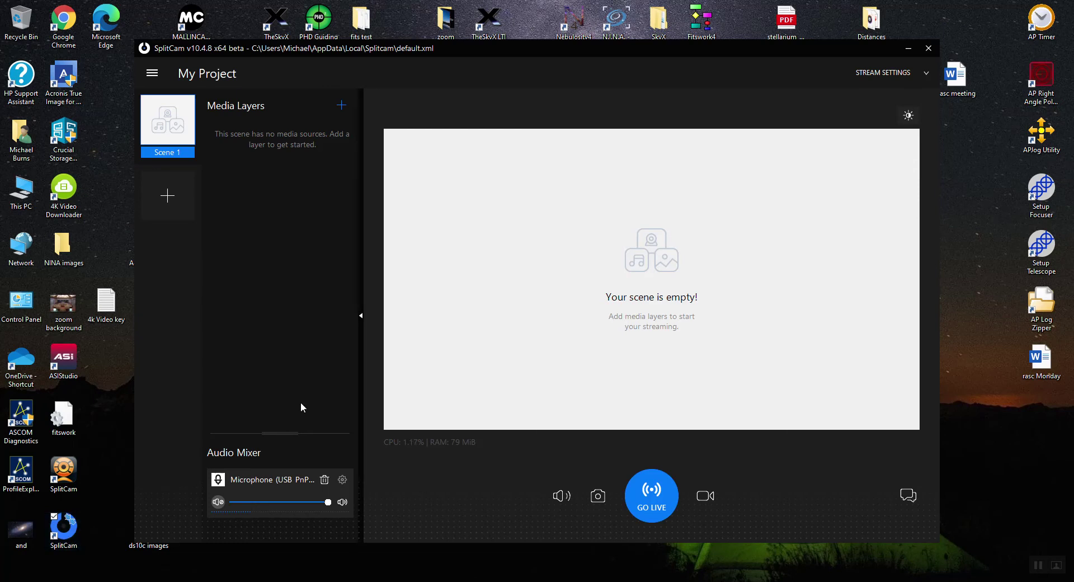
left_click(153, 75)
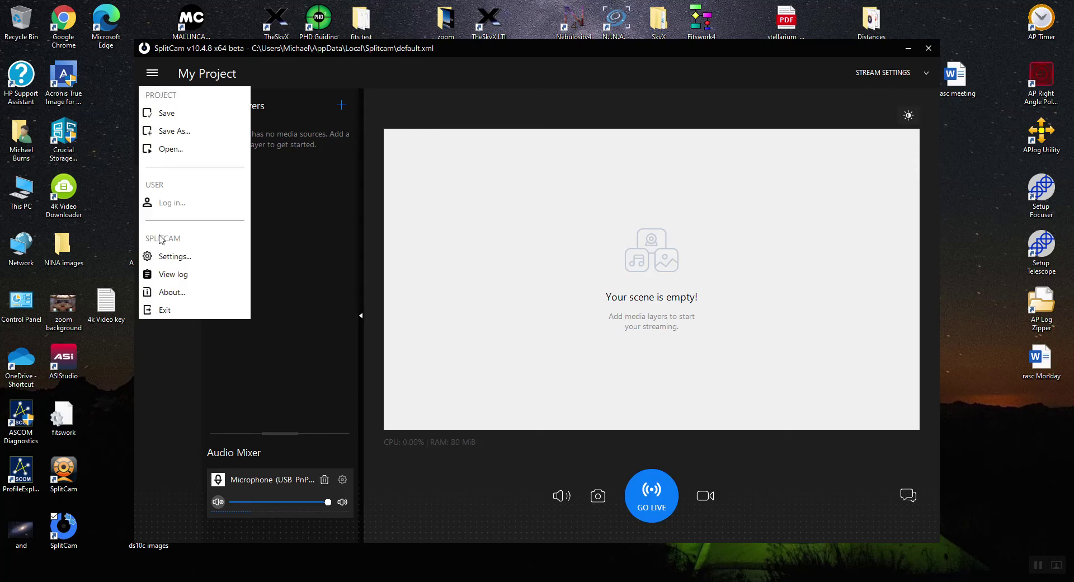
left_click(167, 257)
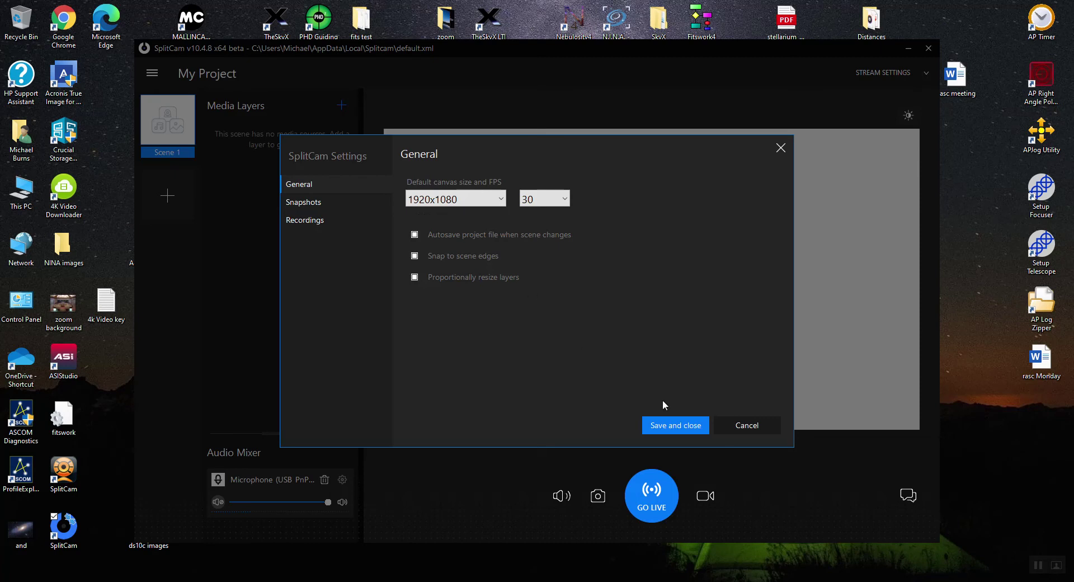
left_click(746, 425)
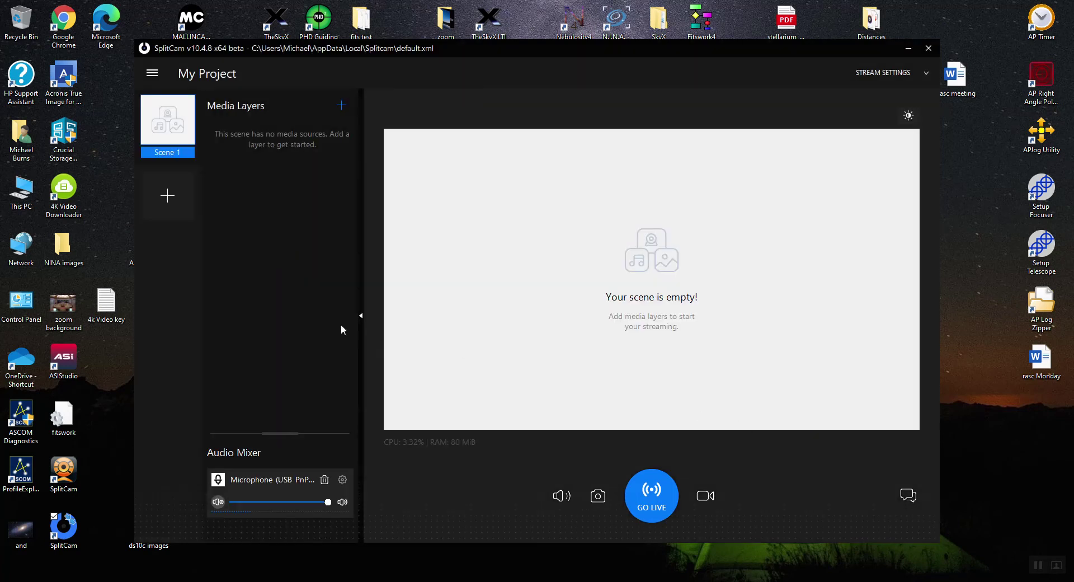
Add a Share Window media layer to Scene 1 that captures the MALLINCAMSKY window
left_click(341, 106)
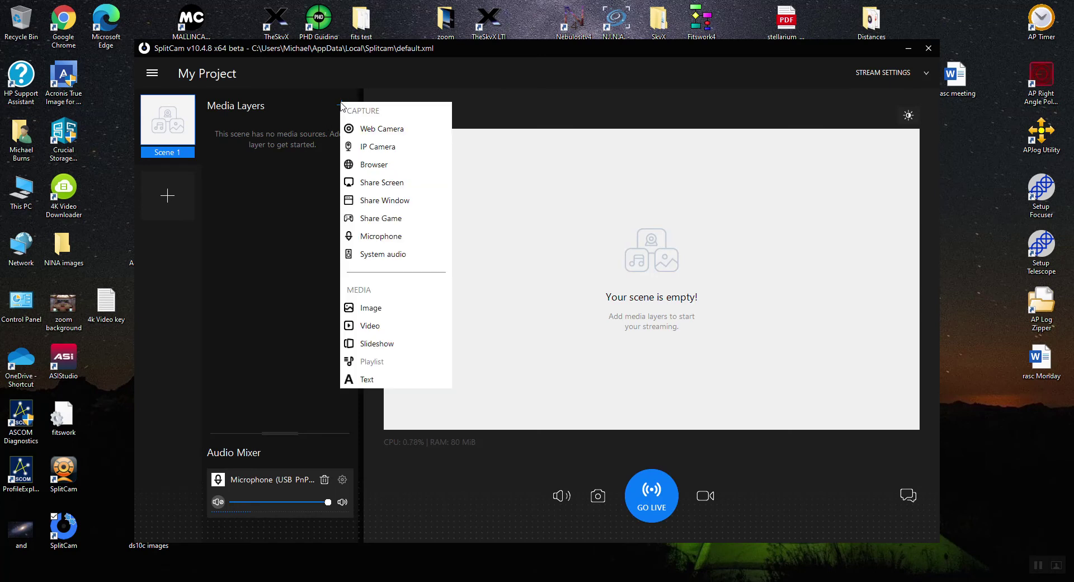
left_click(353, 201)
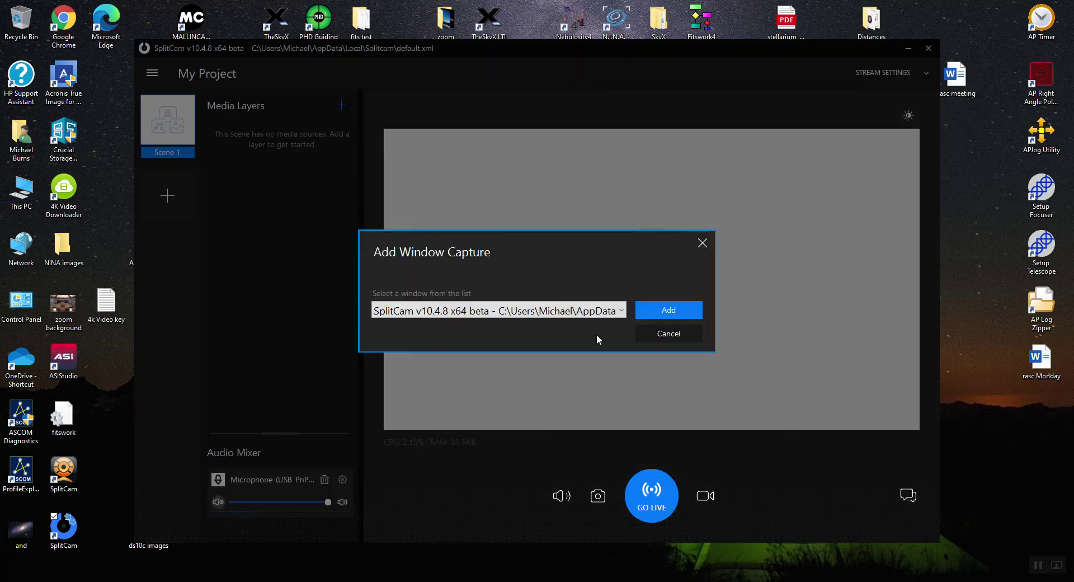
left_click(620, 312)
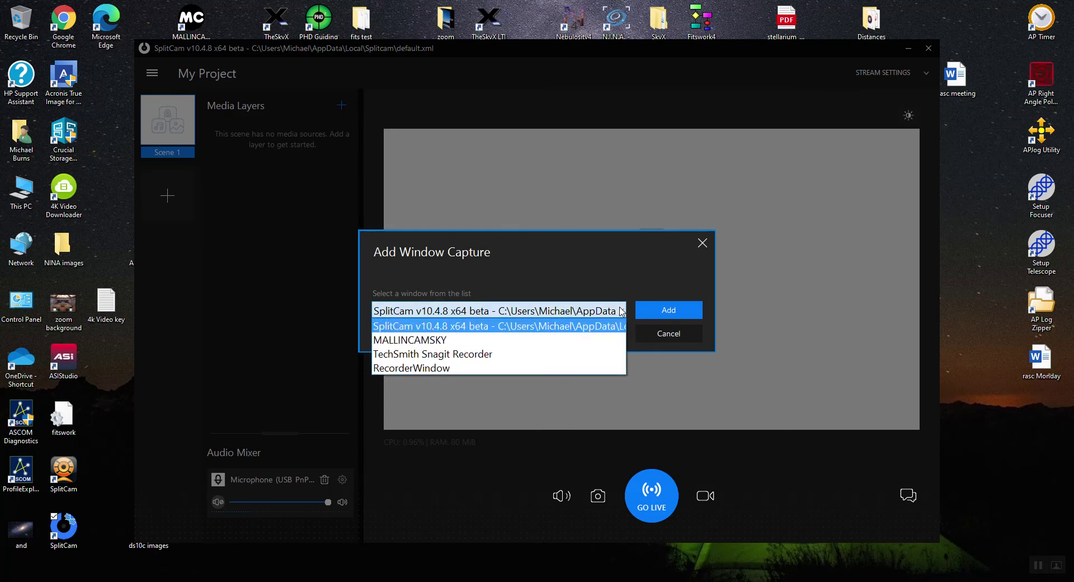
left_click(614, 339)
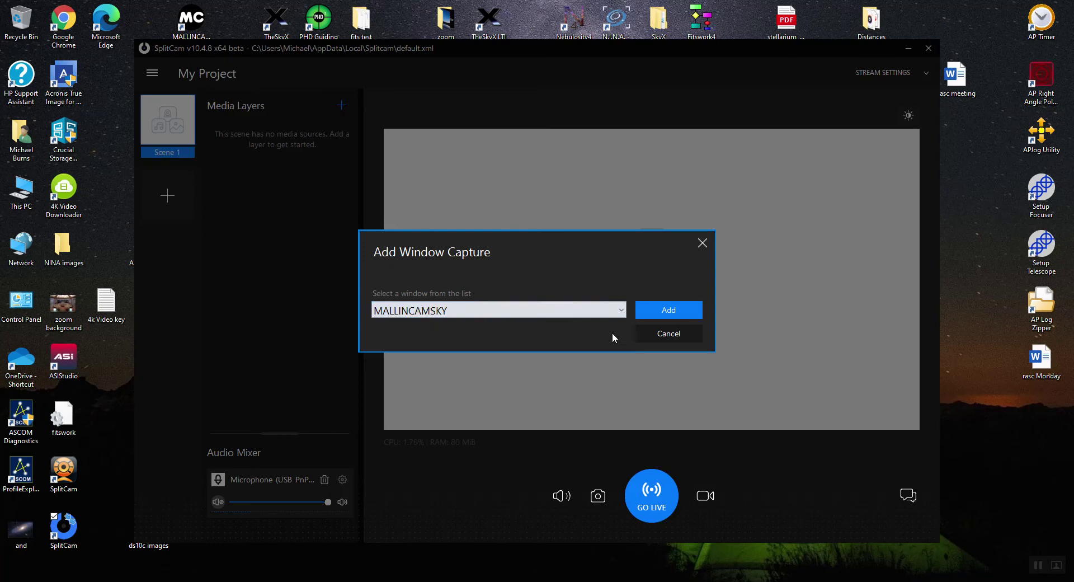
left_click(676, 311)
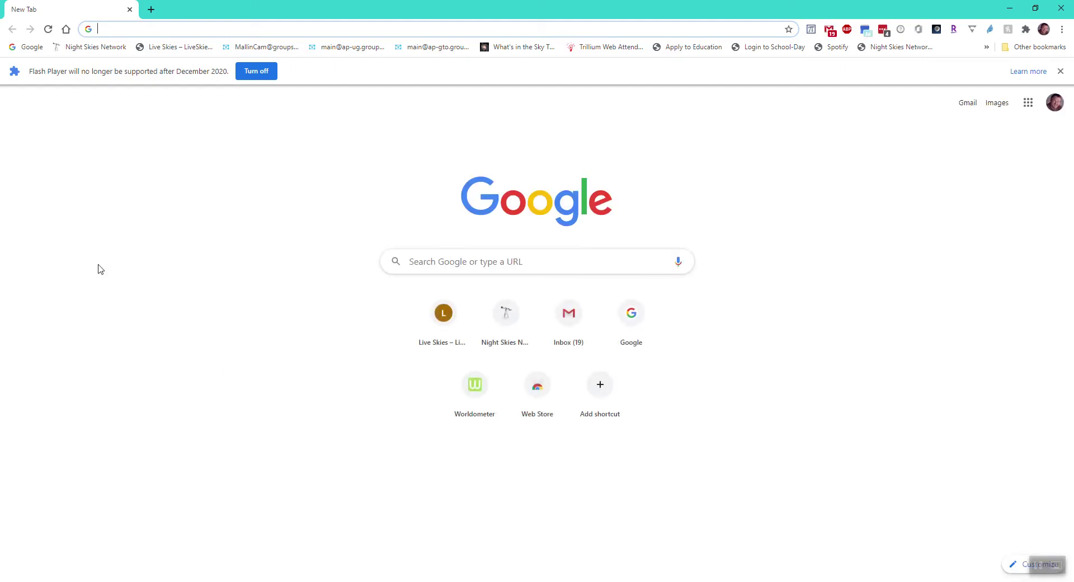
Switch to Chrome, open the bookmarked Live Skies website and check its currently live channels section
left_click(176, 49)
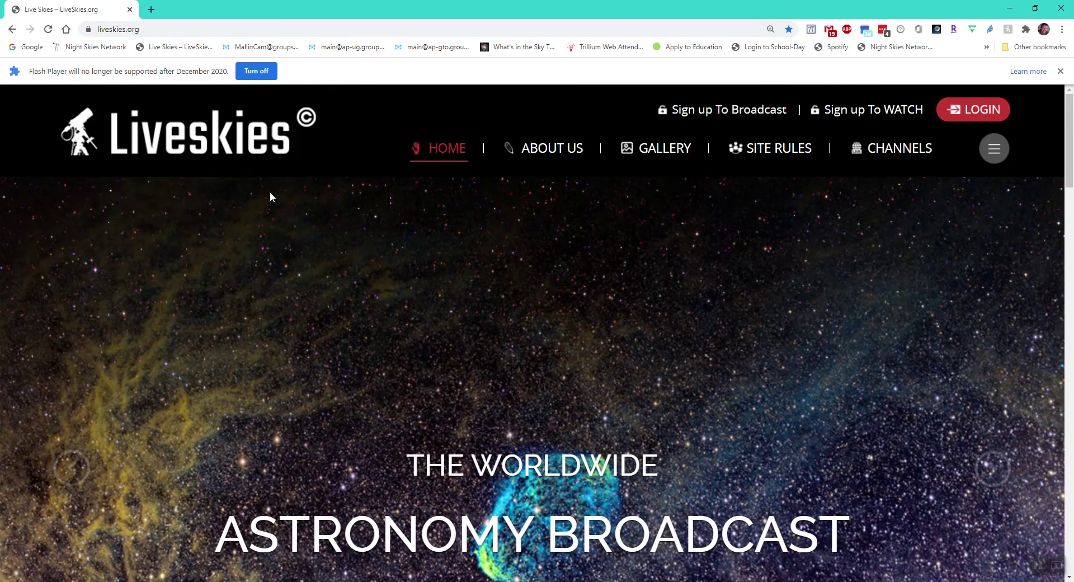
scroll(245, 212, "down", 15)
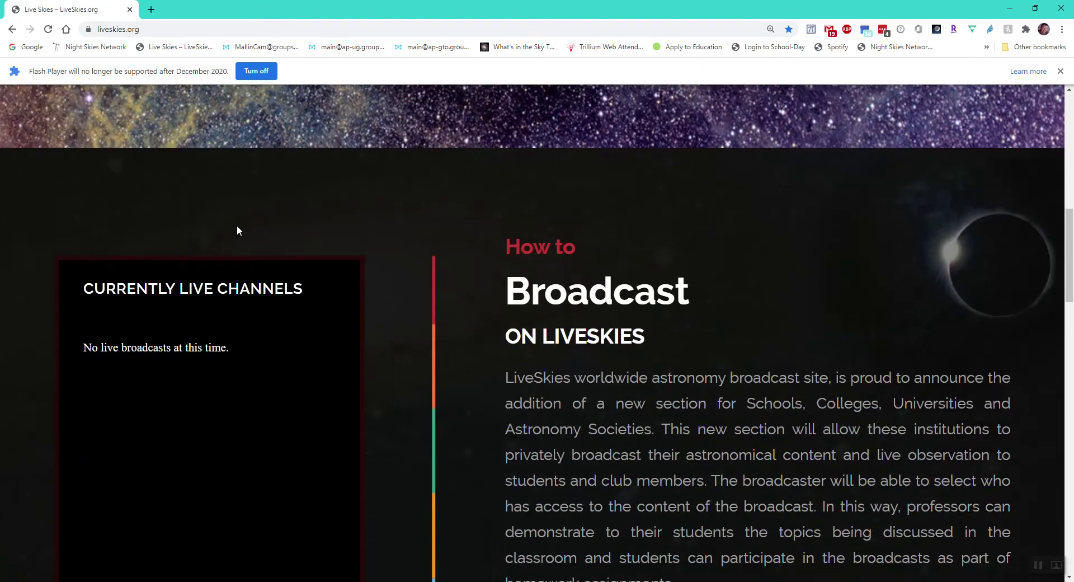
scroll(230, 294, "up", 3)
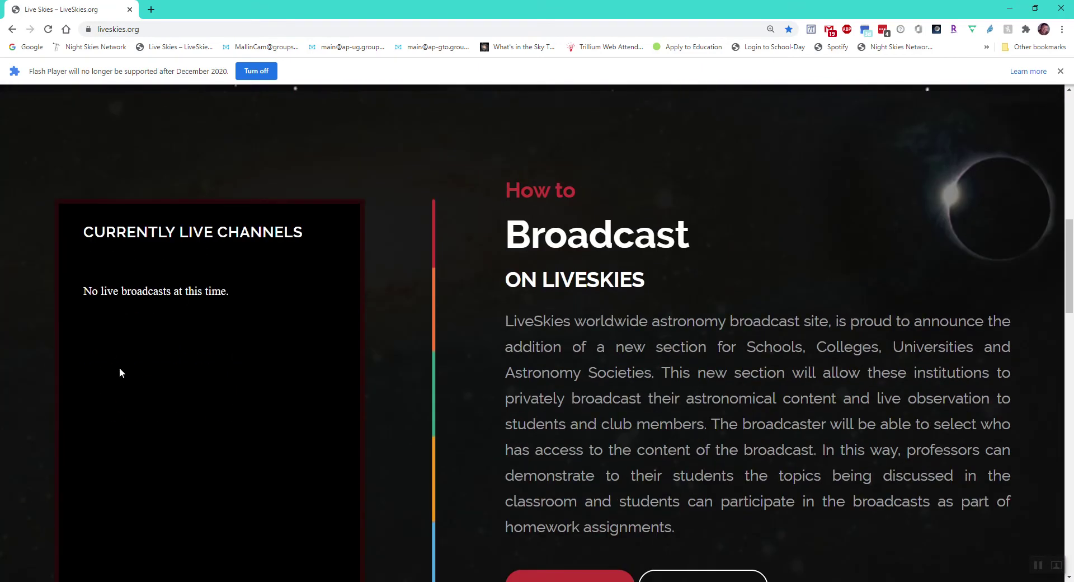
scroll(150, 360, "up", 12)
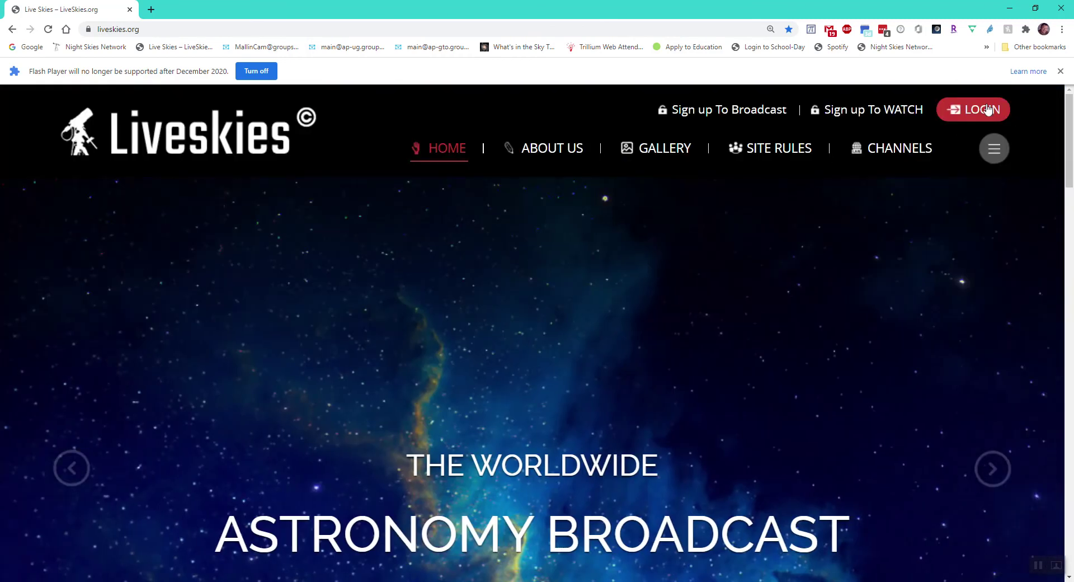
Log in to Liveskies with the saved credentials and review the channel's broadcast source settings
left_click(970, 111)
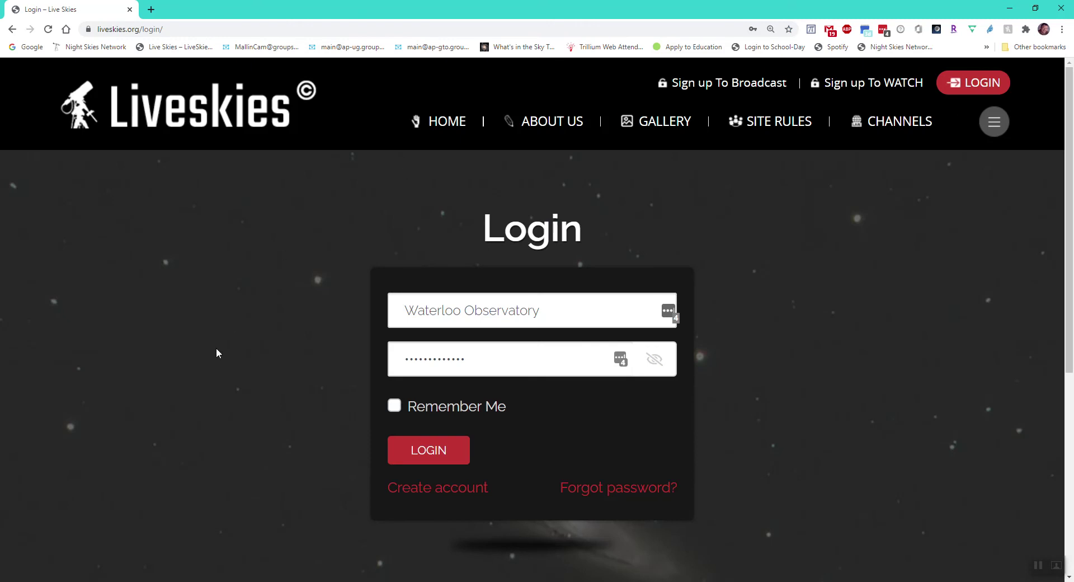
left_click(428, 450)
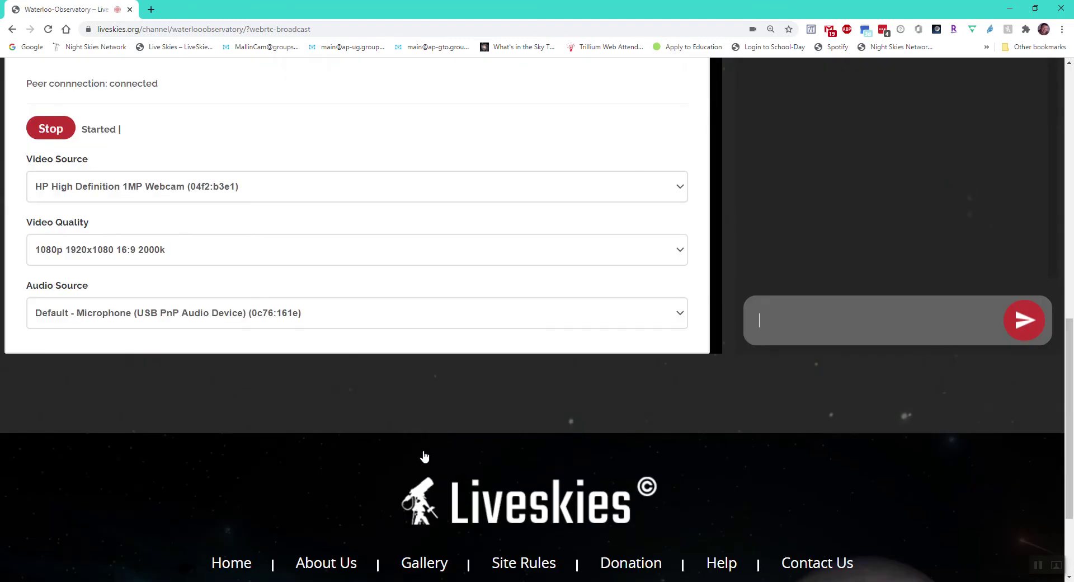
scroll(84, 173, "up", 8)
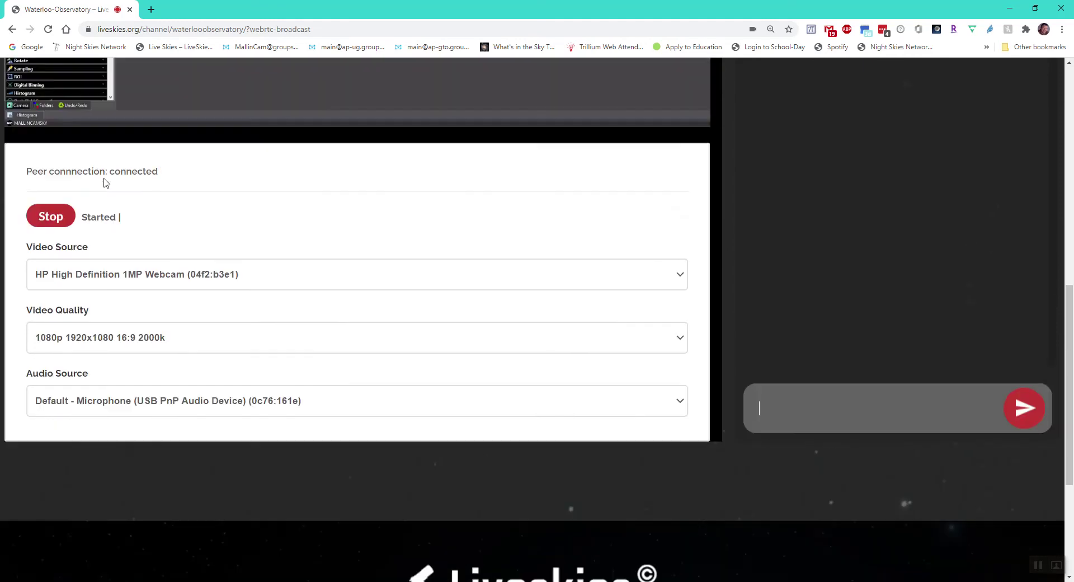
scroll(199, 278, "down", 7)
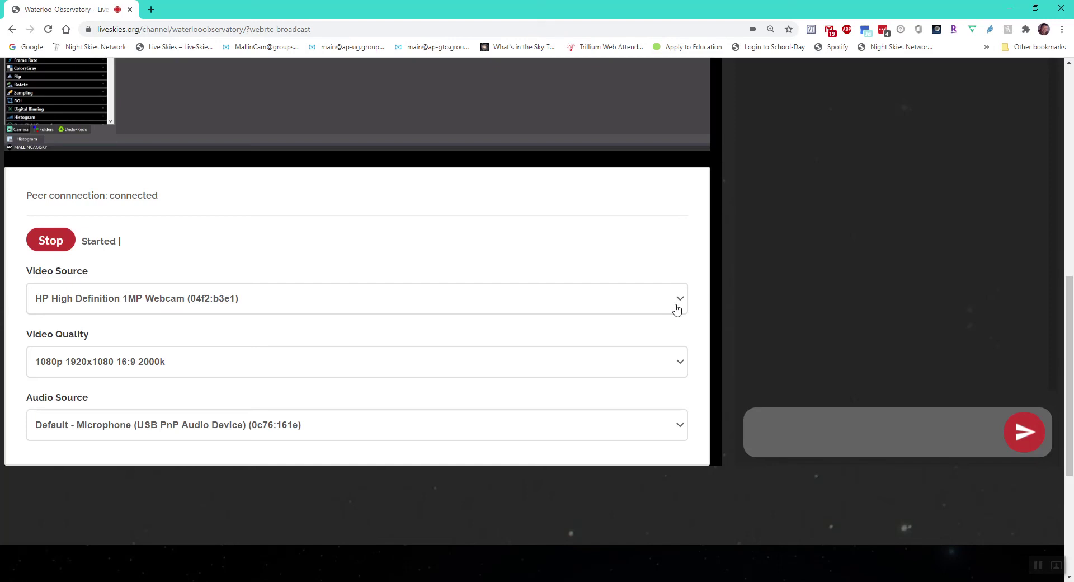
Stop the broadcast, set the video source to SplitCam Video Driver, and restart broadcasting while checking the live preview
left_click(58, 241)
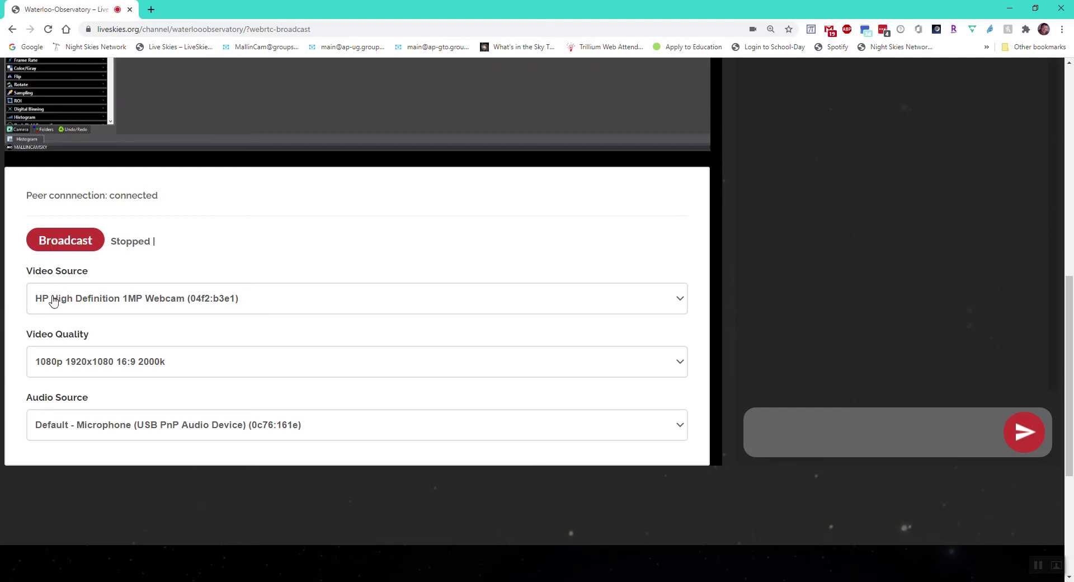
left_click(676, 313)
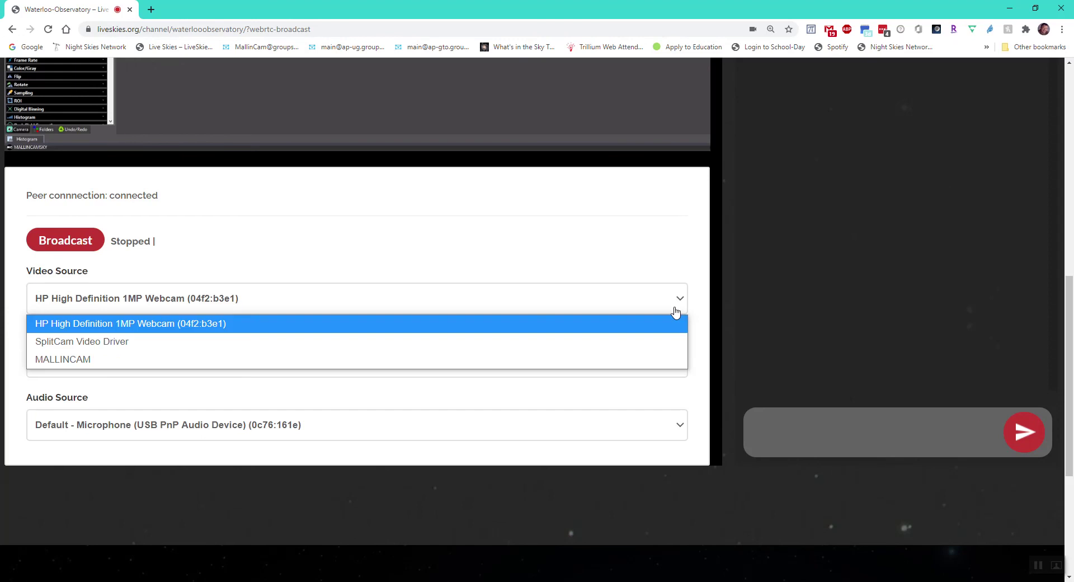
left_click(580, 342)
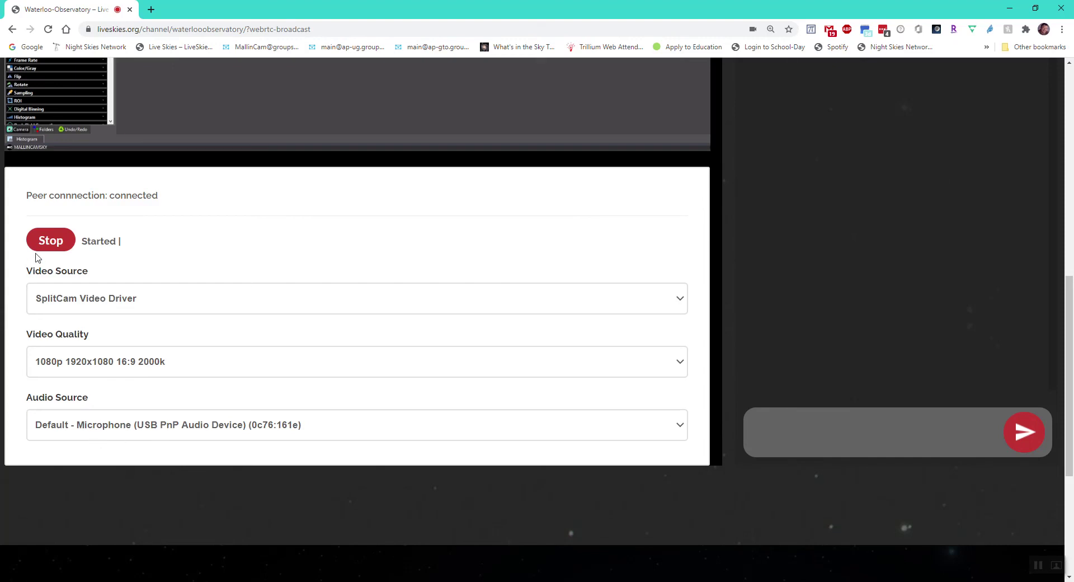
scroll(136, 277, "up", 1)
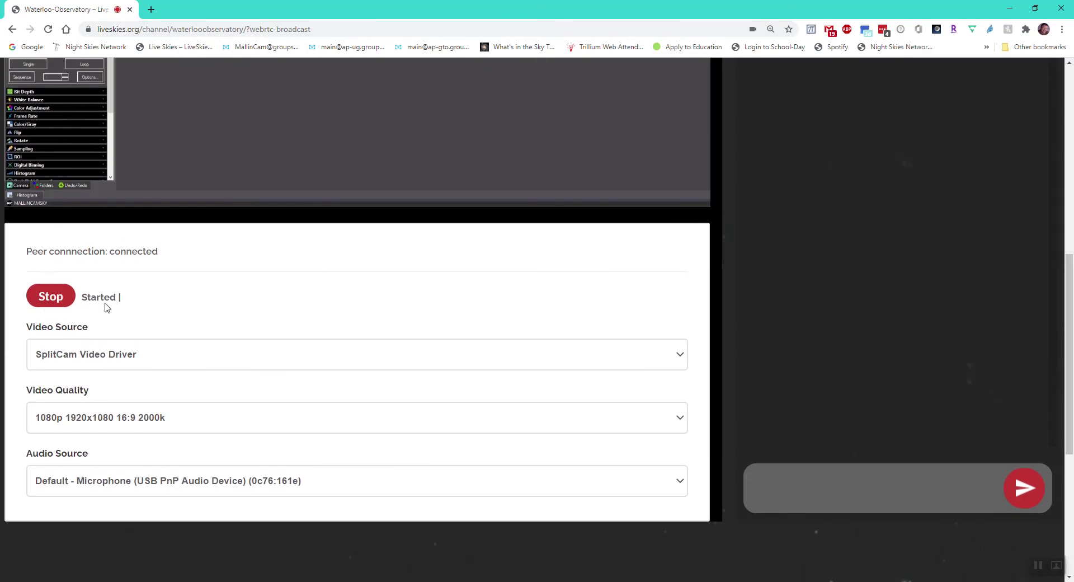
scroll(138, 316, "up", 2)
scroll(139, 316, "up", 3)
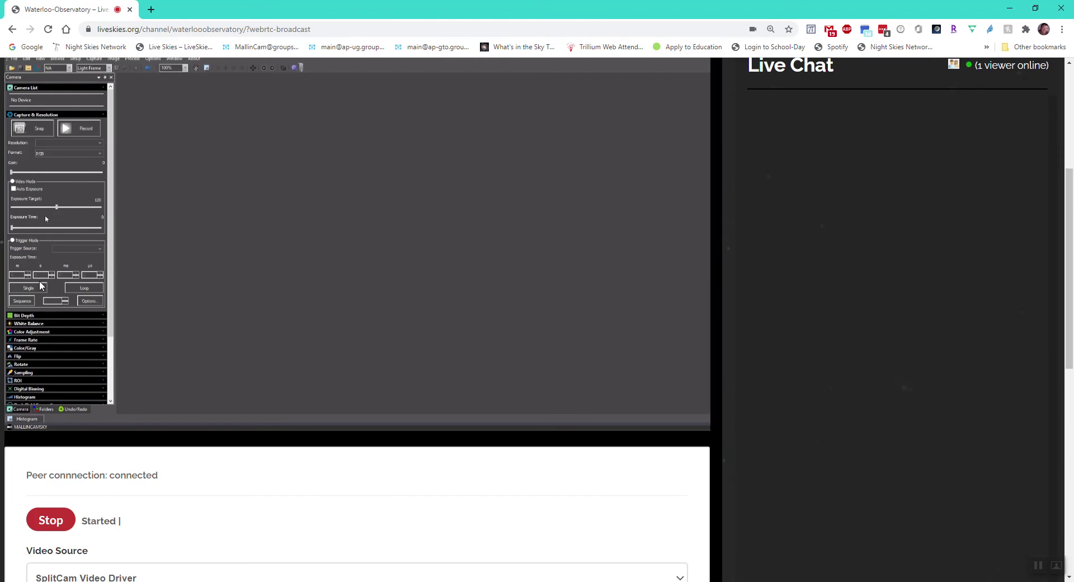
scroll(32, 253, "up", 2)
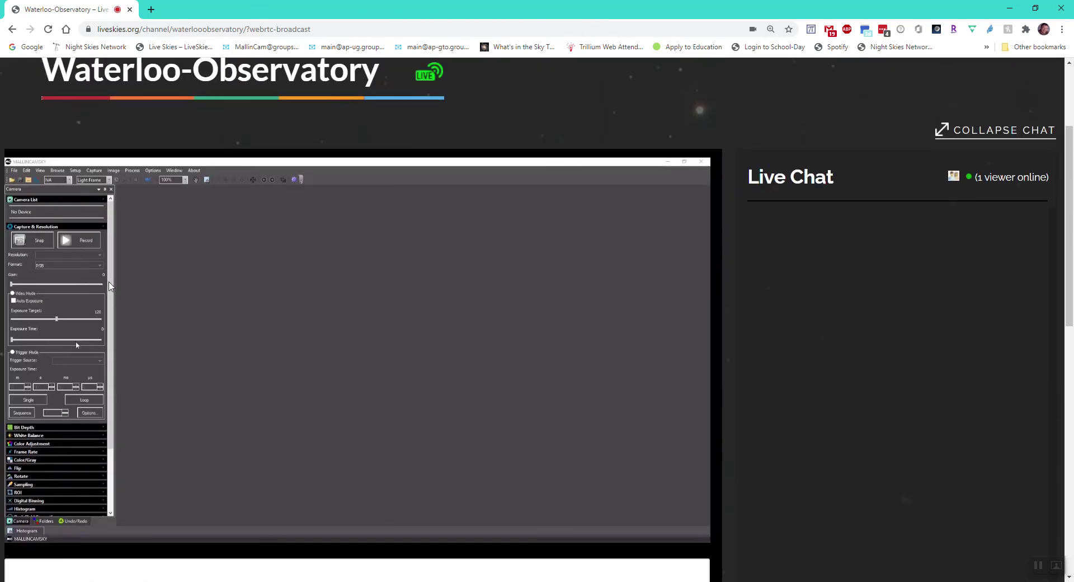
Send the message "hi everyone" in the channel's live chat and check it in the conversation
scroll(108, 291, "down", 7)
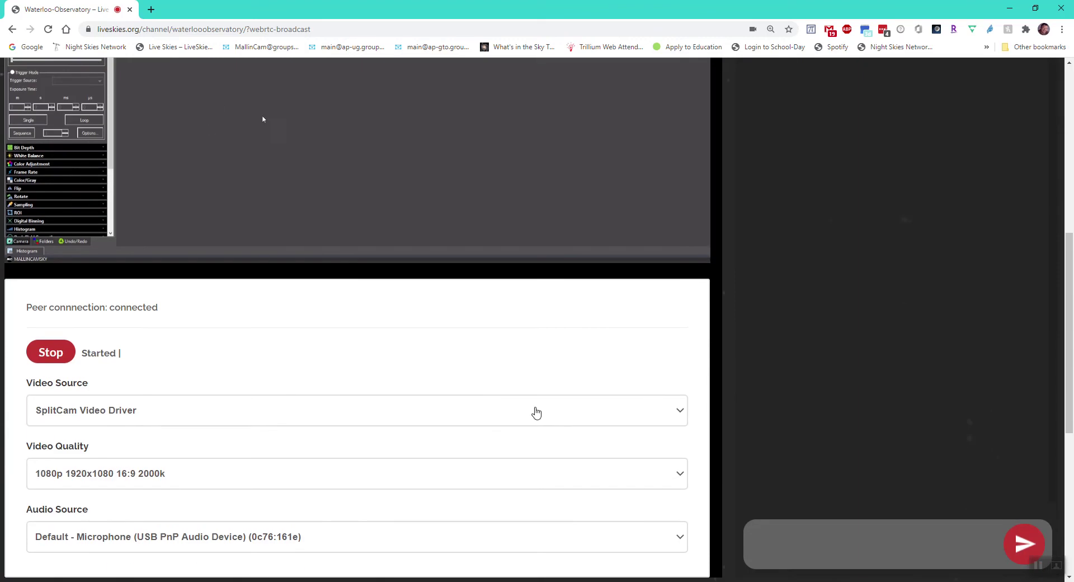
left_click(799, 421)
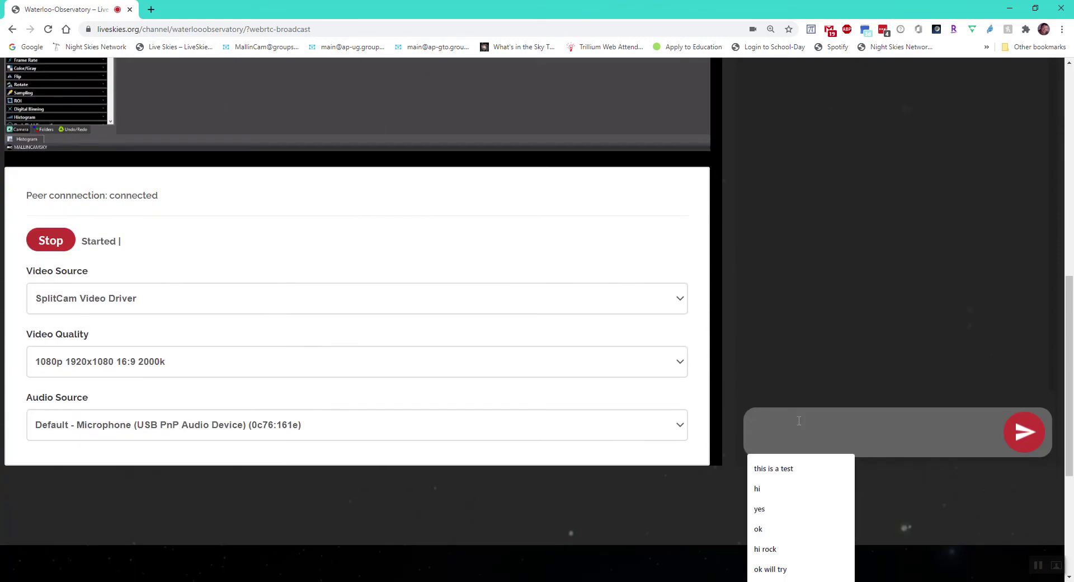
type("hi")
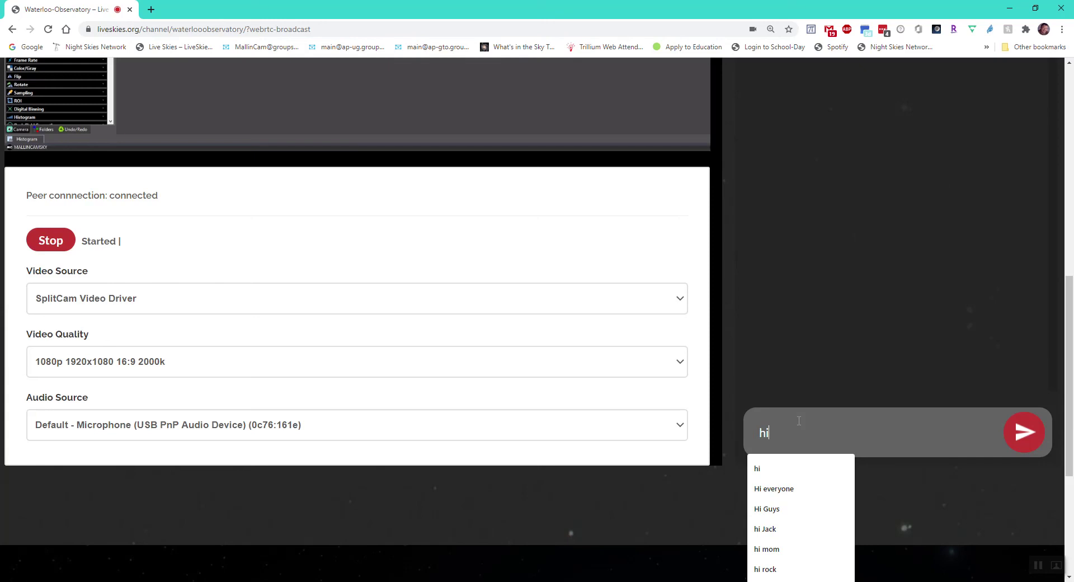
type(" ever")
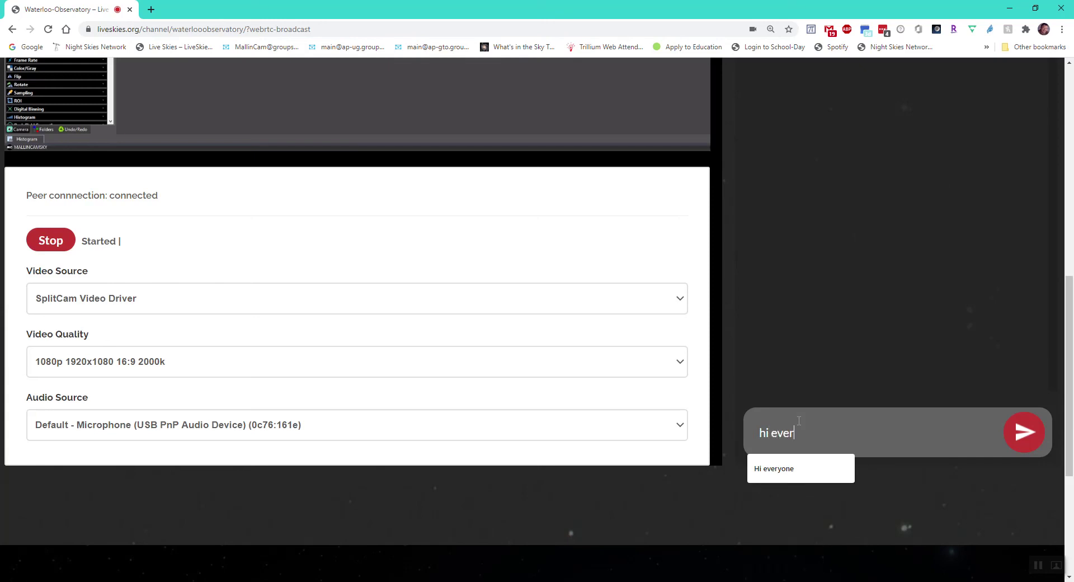
type("yone")
key("Return")
scroll(941, 304, "up", 5)
scroll(892, 319, "up", 1)
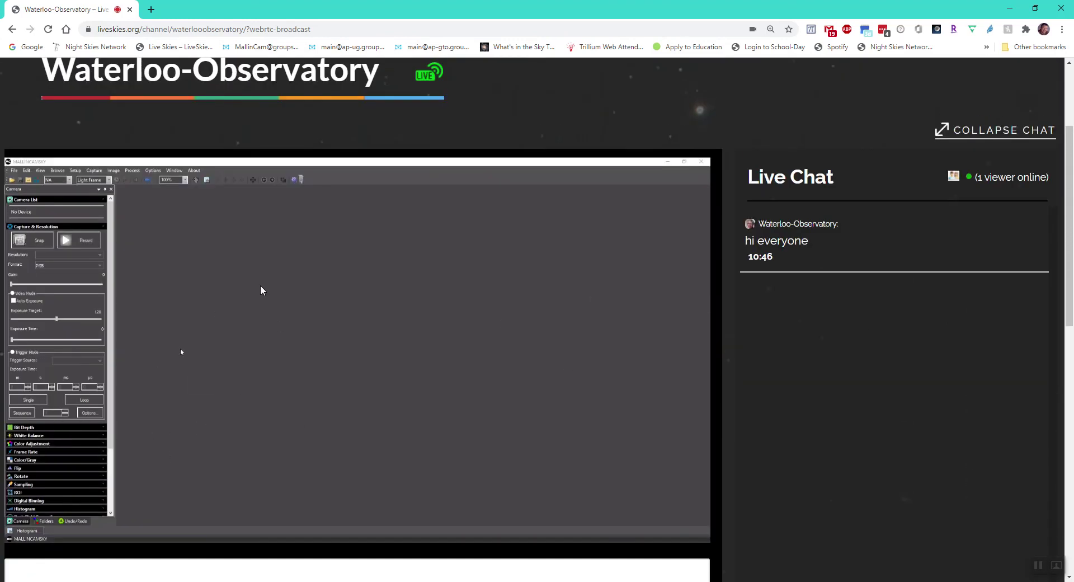
Enlarge the channel page by setting the browser zoom to 300%
scroll(247, 288, "down", 1)
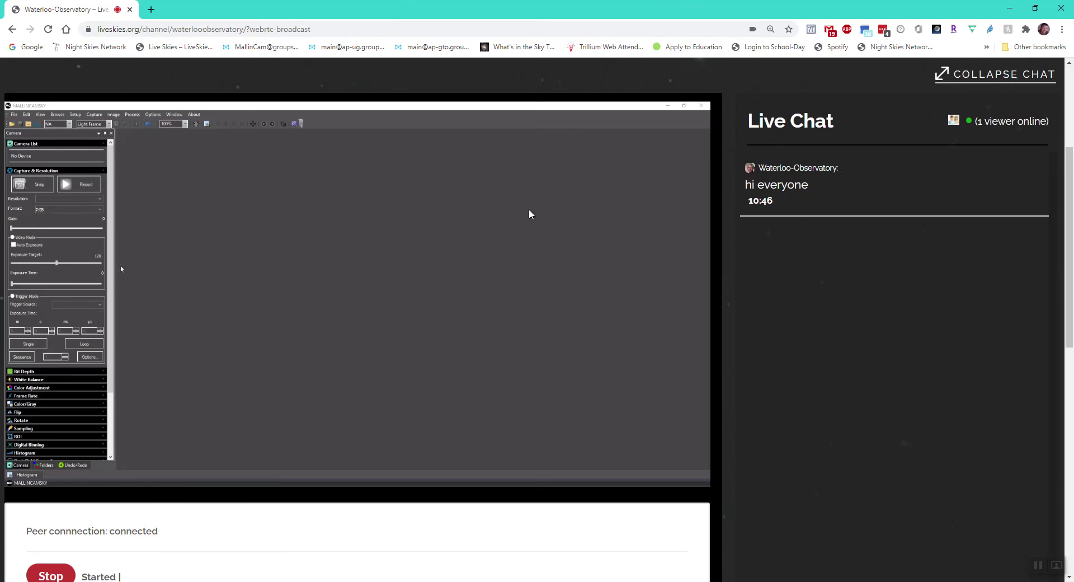
left_click(1061, 29)
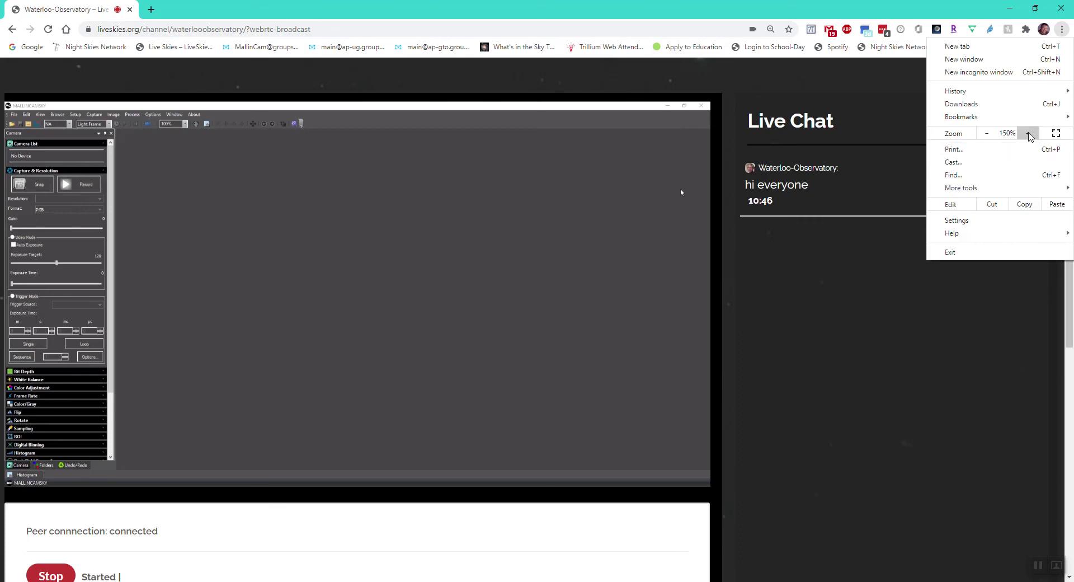
left_click(1029, 134)
left_click(1028, 133)
left_click(1029, 133)
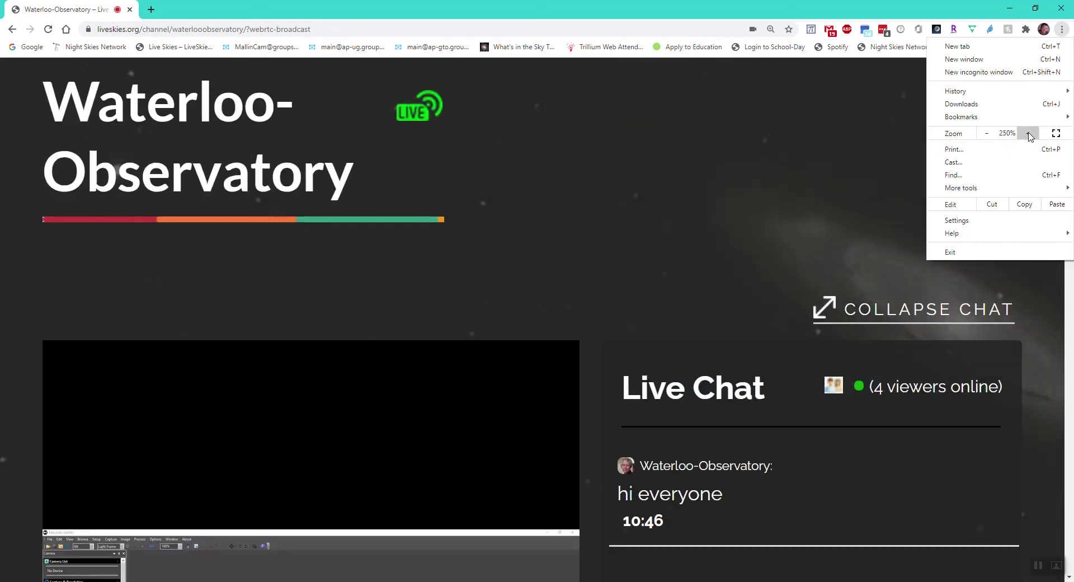
left_click(1028, 133)
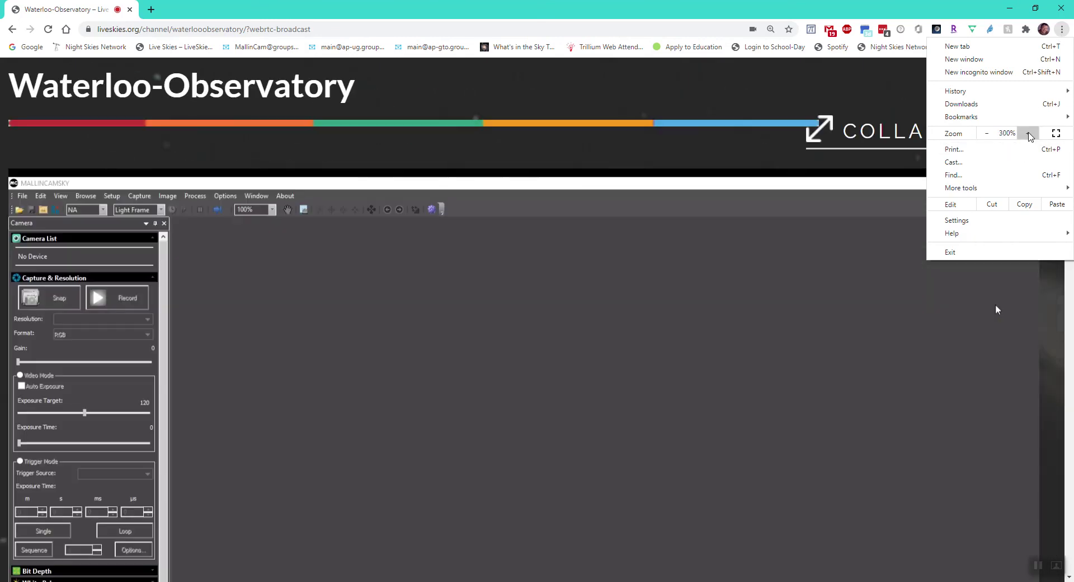
Examine the enlarged channel page, including the live preview, video source, video quality, audio source and live chat
left_click(441, 132)
scroll(441, 132, "down", 2)
scroll(440, 135, "down", 1)
scroll(441, 136, "down", 2)
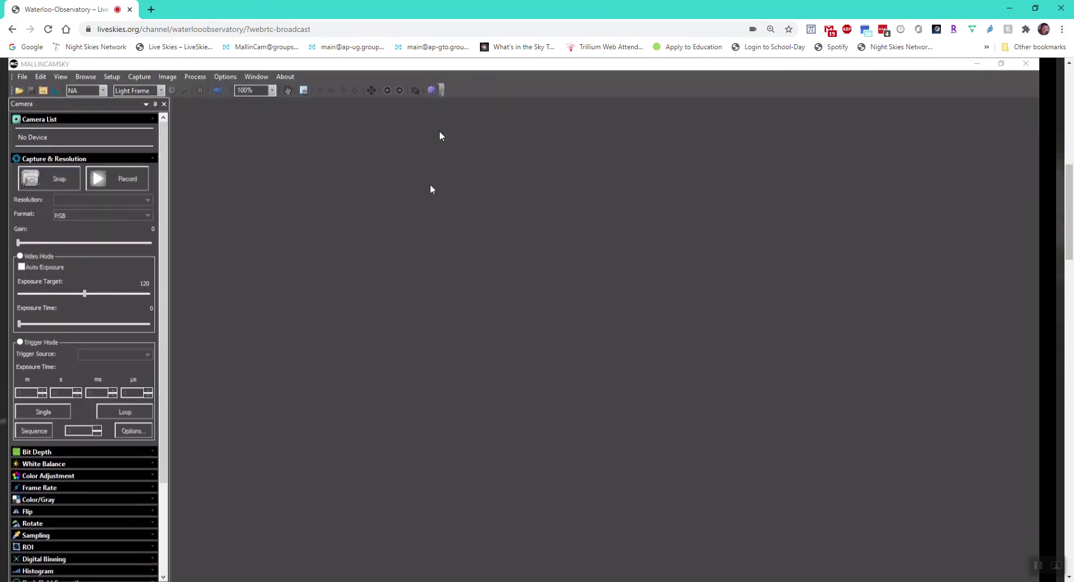
scroll(440, 136, "down", 10)
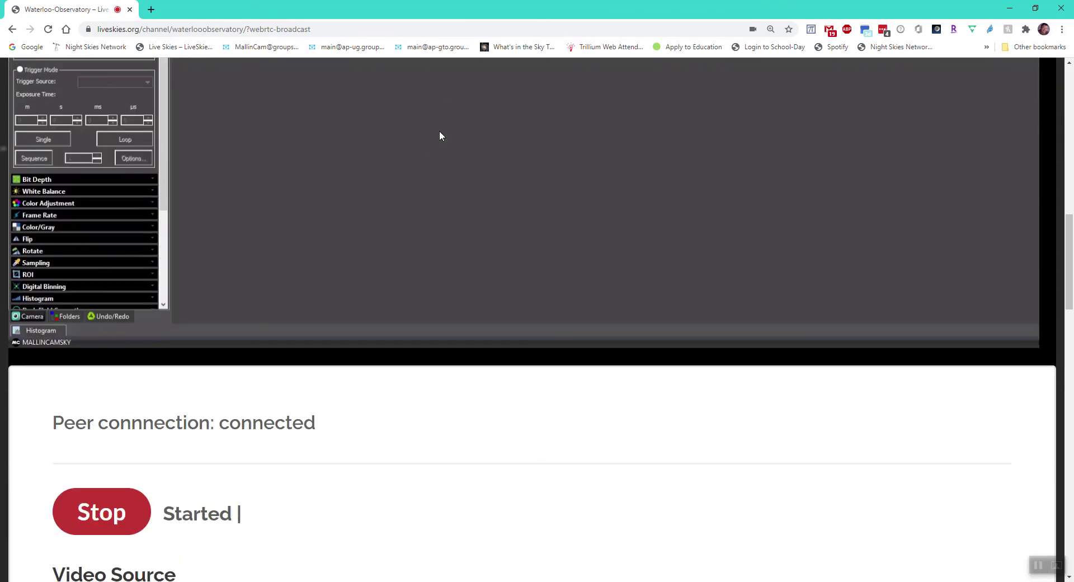
scroll(441, 137, "up", 1)
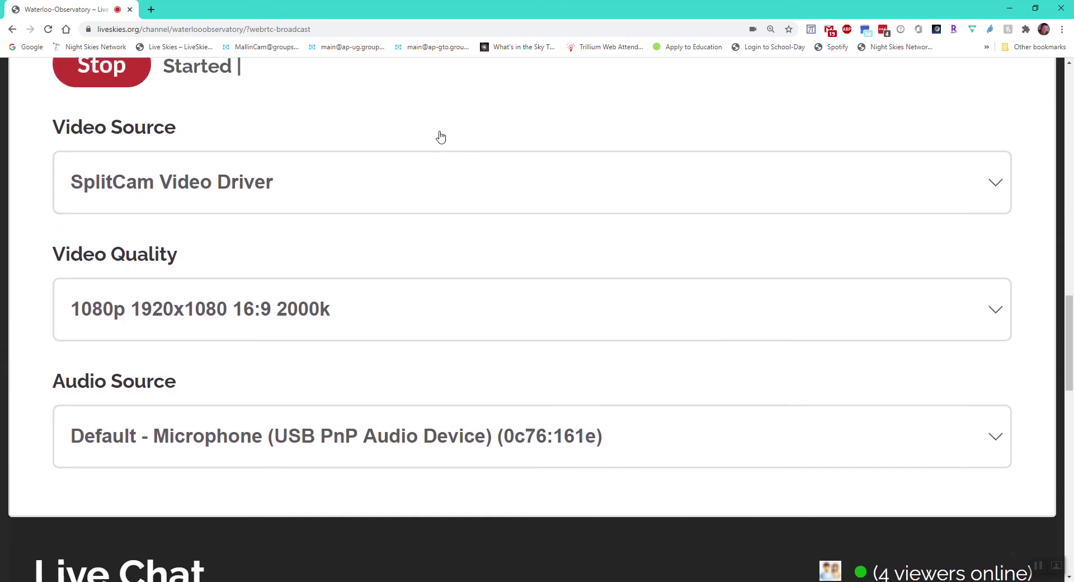
scroll(440, 136, "down", 14)
scroll(440, 136, "up", 13)
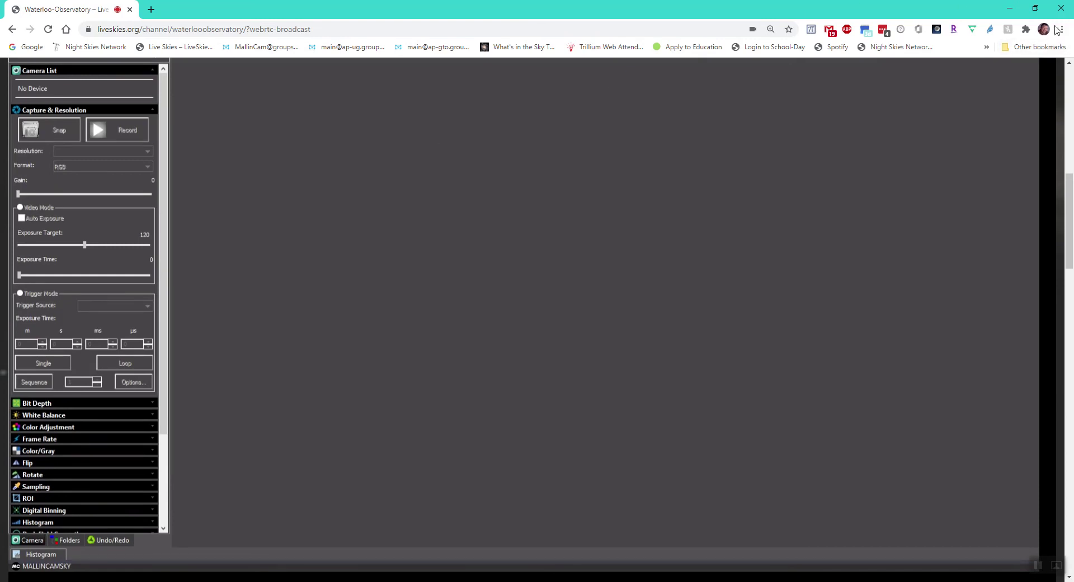
Reduce the browser zoom to 175% and check the live preview beside the chat
left_click(1062, 29)
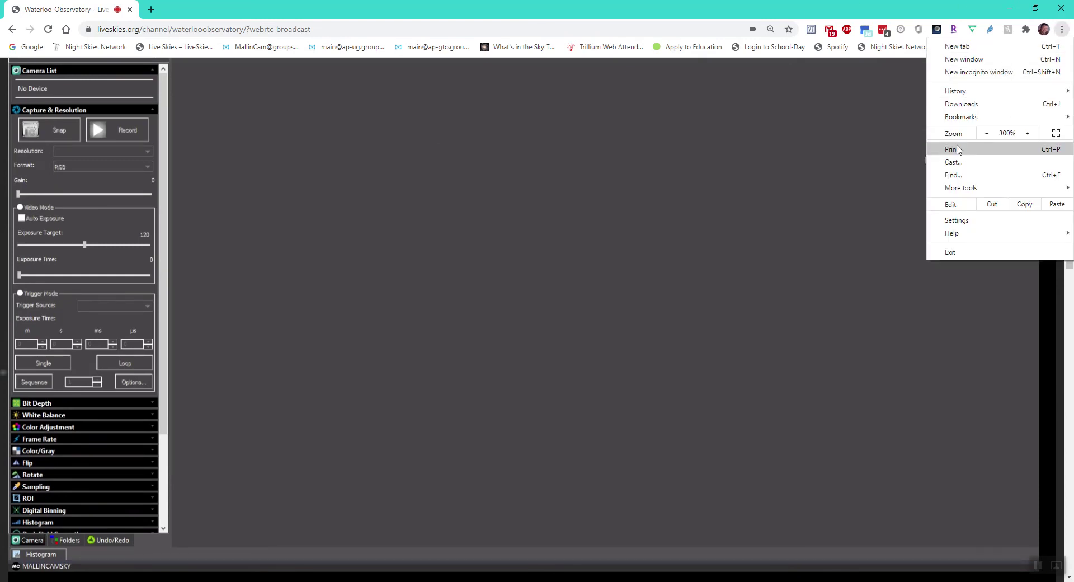
left_click(988, 133)
left_click(988, 133)
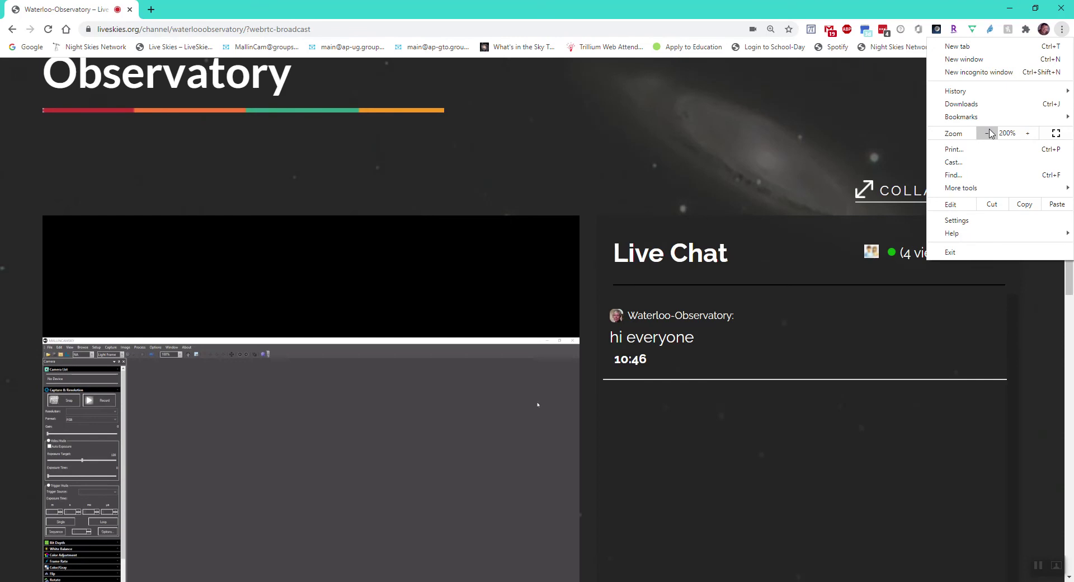
left_click(988, 133)
left_click(989, 133)
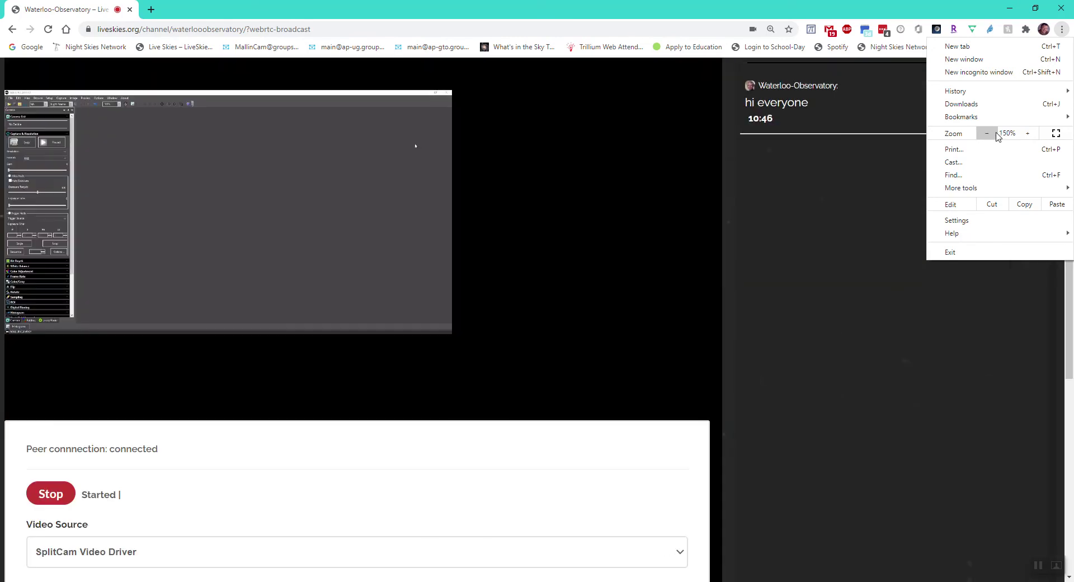
left_click(1028, 133)
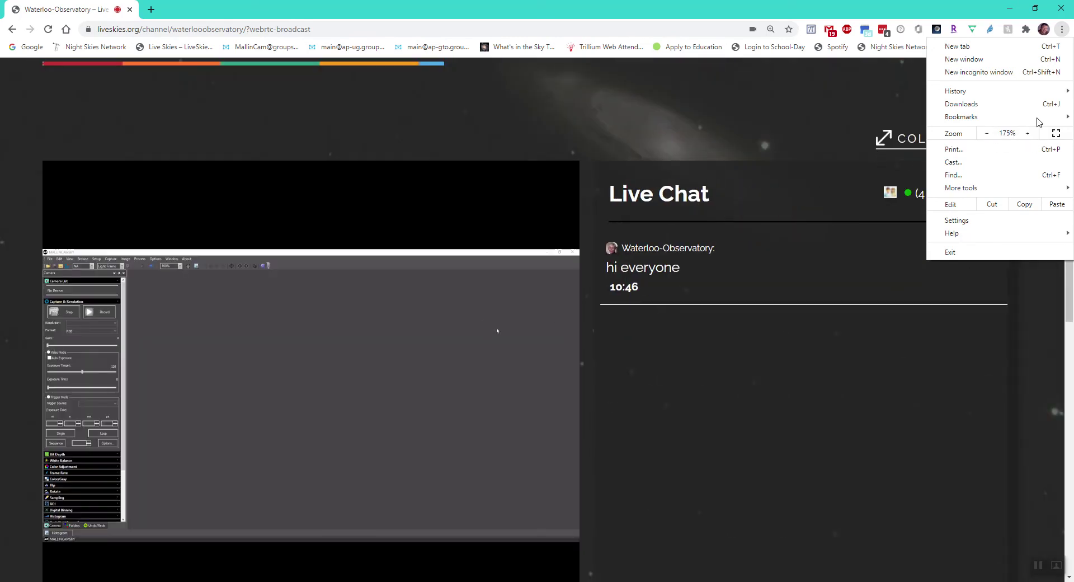
left_click(779, 136)
scroll(779, 135, "down", 3)
scroll(779, 137, "up", 3)
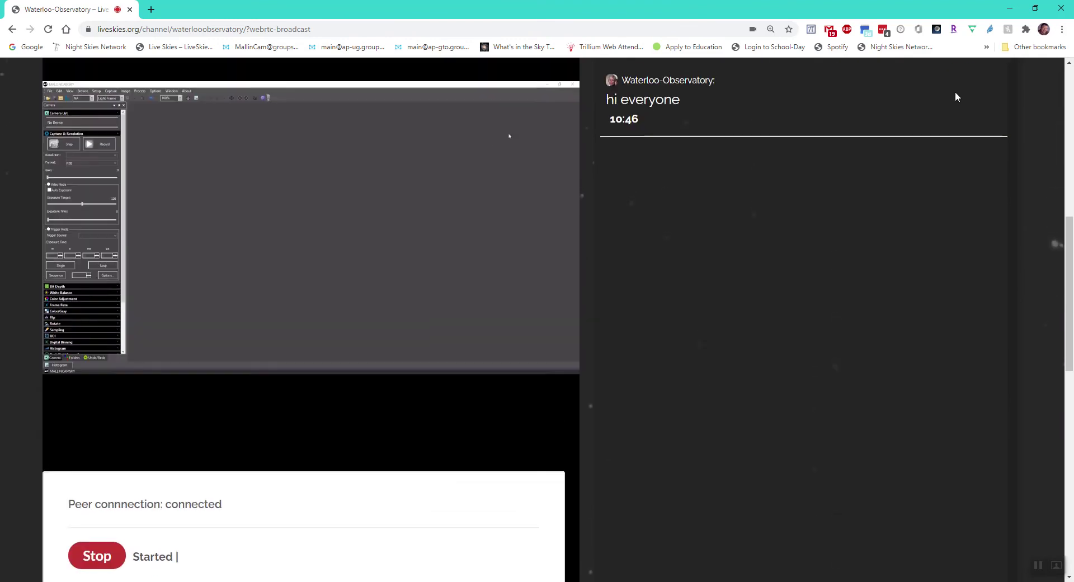
scroll(774, 158, "down", 1)
scroll(417, 192, "down", 2)
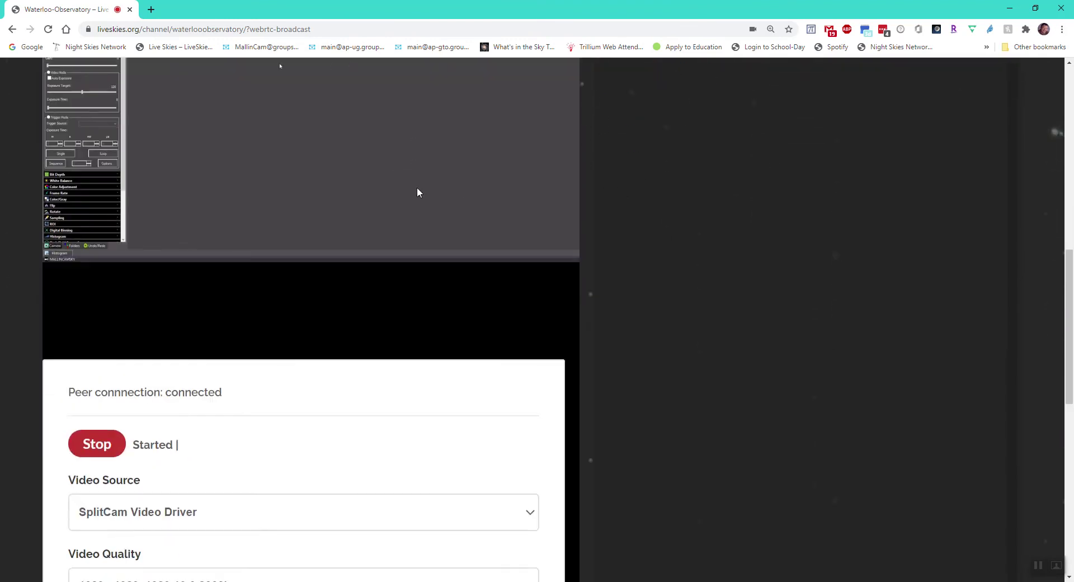
scroll(401, 182, "up", 3)
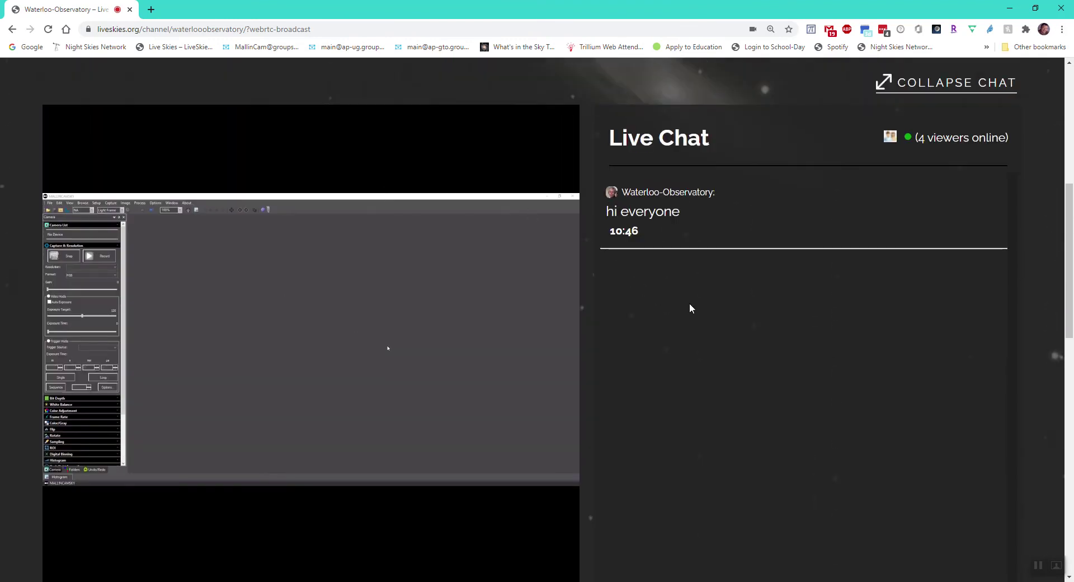
scroll(690, 305, "down", 1)
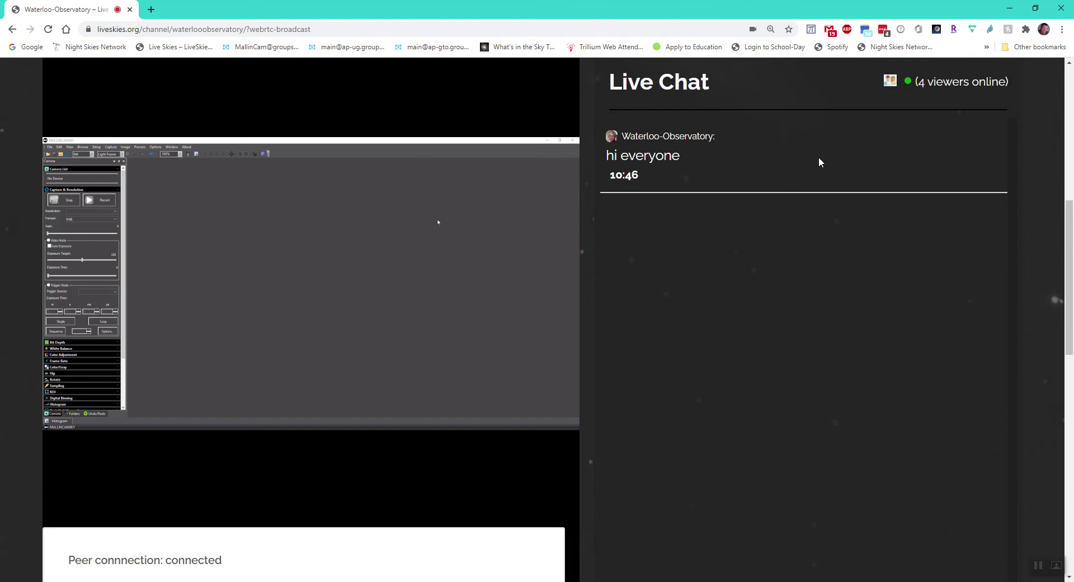
Restore the browser window to half-screen size and check the channel's preview, broadcast settings and chat in it
left_click(1036, 8)
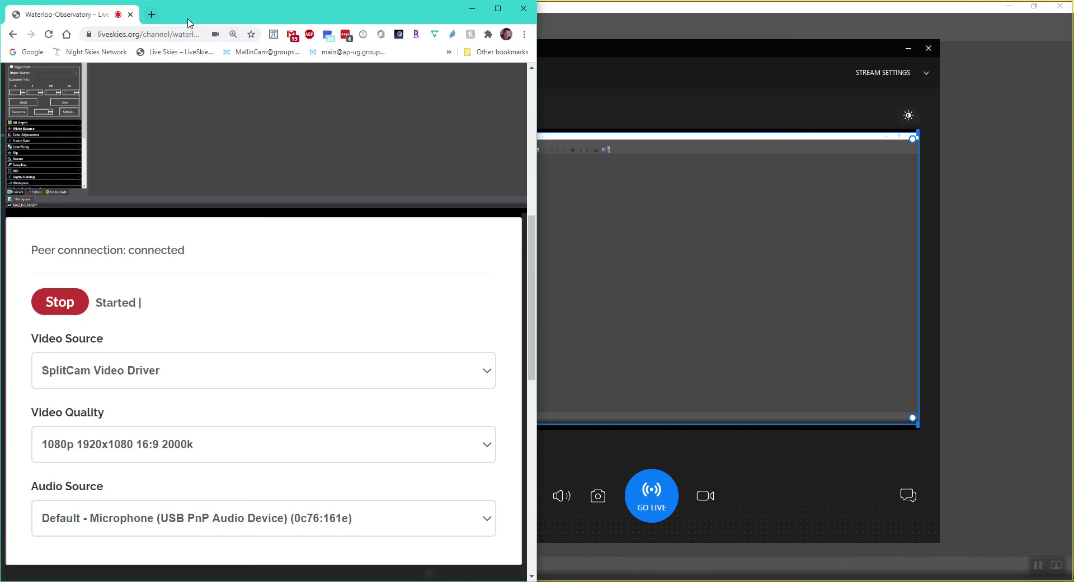
scroll(192, 148, "up", 5)
scroll(169, 188, "down", 7)
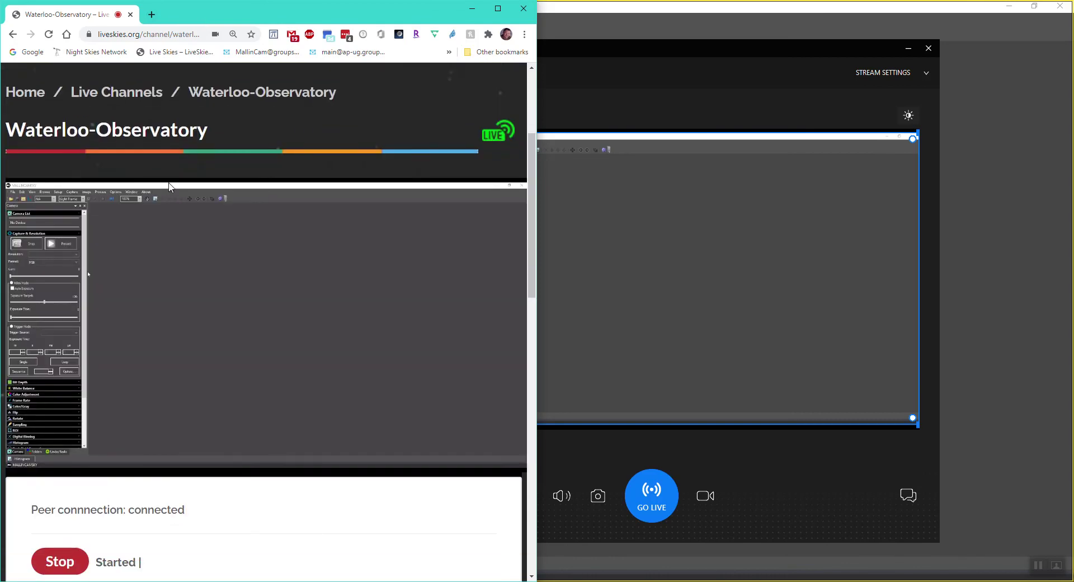
scroll(167, 189, "down", 1)
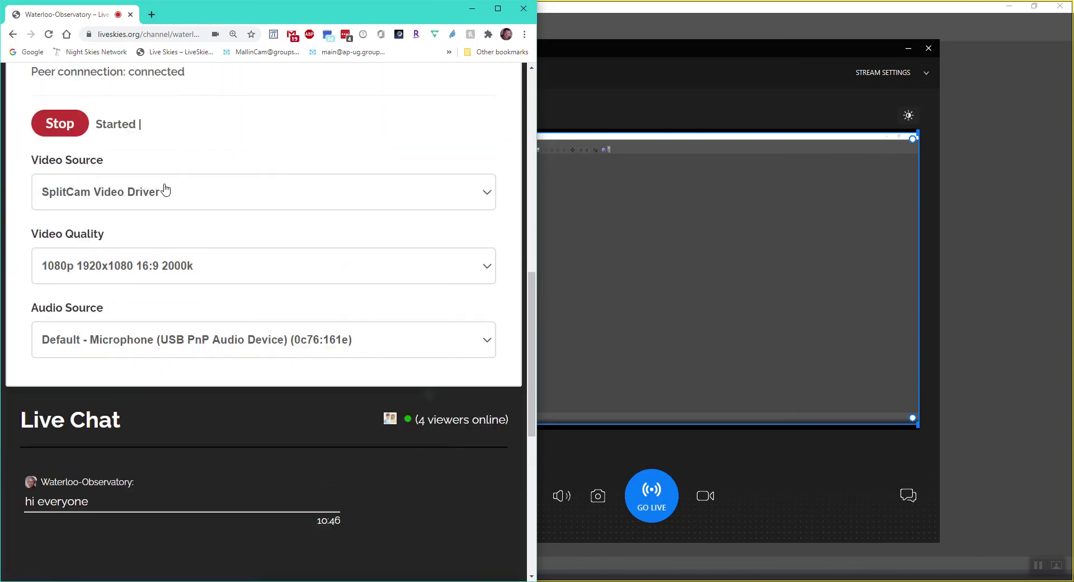
scroll(165, 188, "up", 8)
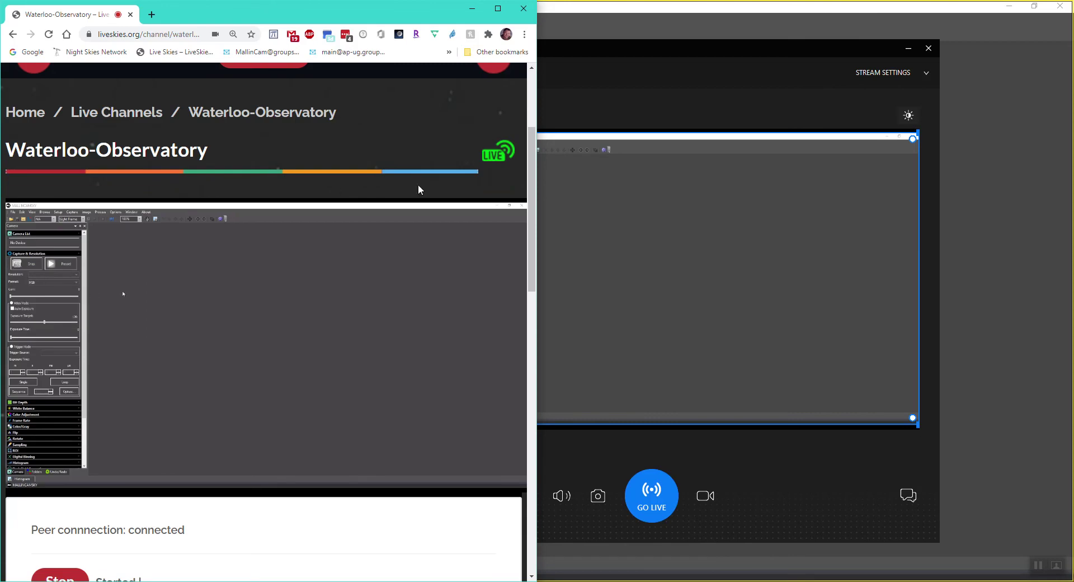
Restore the MALLINCAMSKY window and snap it to the right half of the screen, with the Chrome channel page filling the other half
left_click(969, 27)
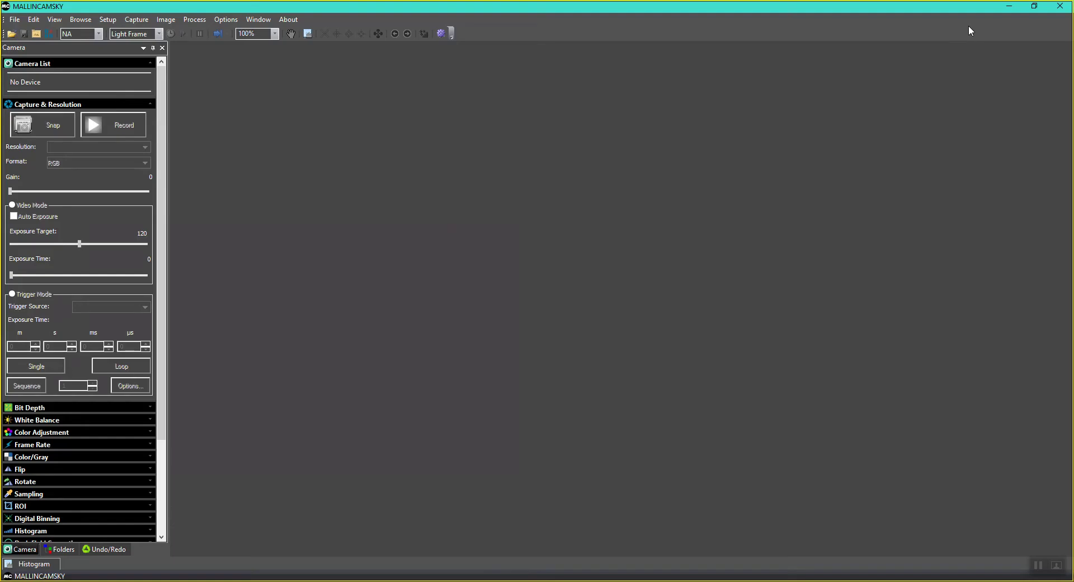
left_click(1034, 6)
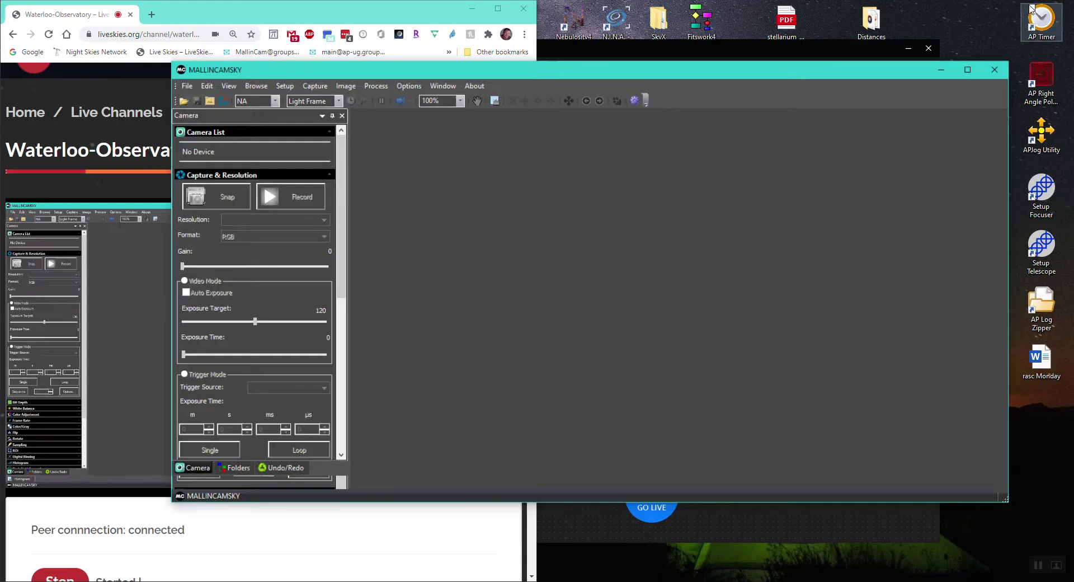
left_click_drag(525, 73, 1071, 108)
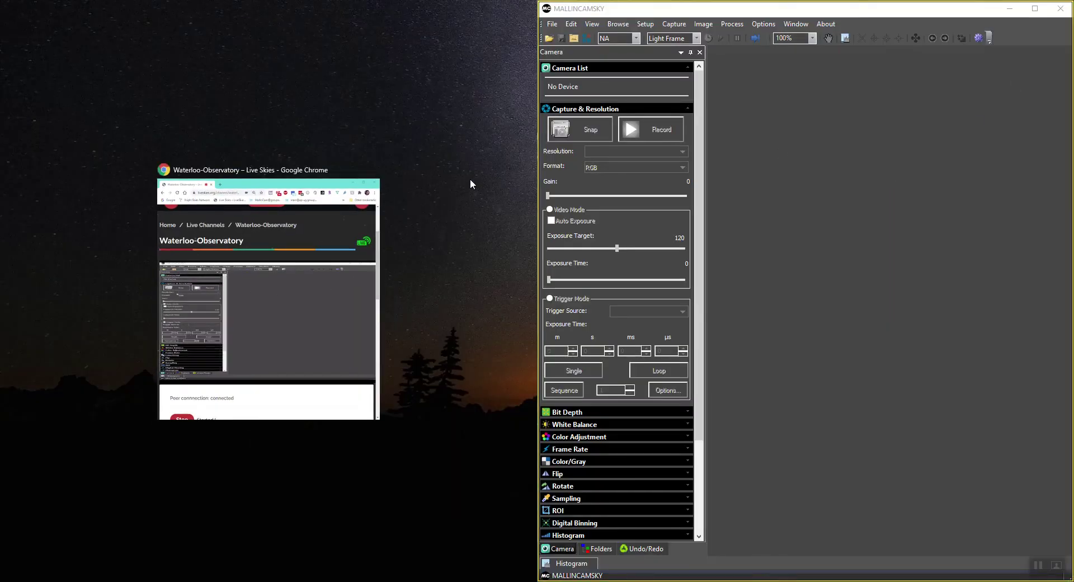
left_click(294, 324)
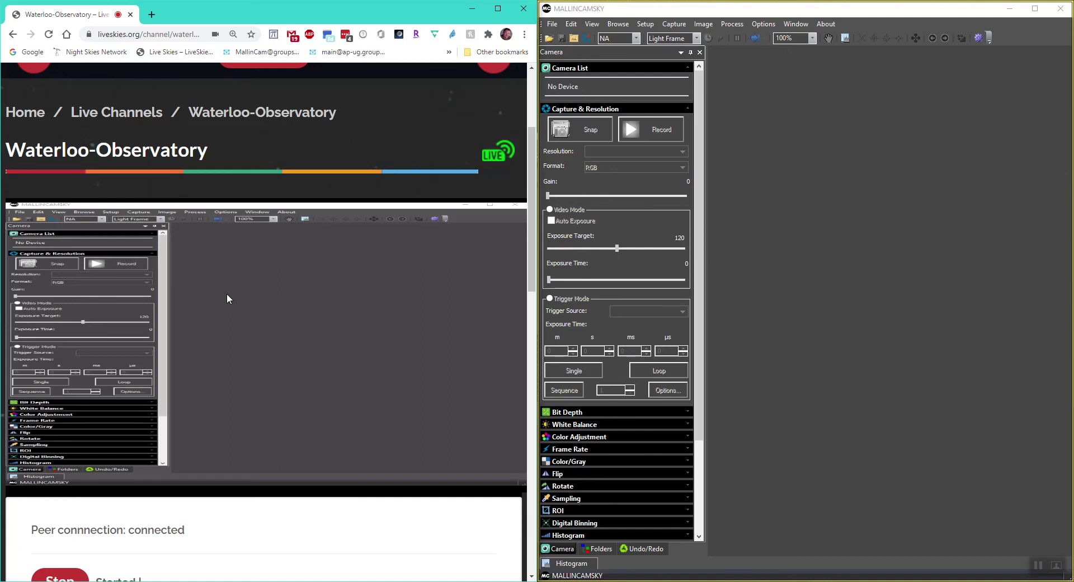
Compare the channel's live preview with the MALLINCAMSKY window and review the broadcast settings and chat
scroll(187, 354, "down", 6)
scroll(174, 363, "down", 3)
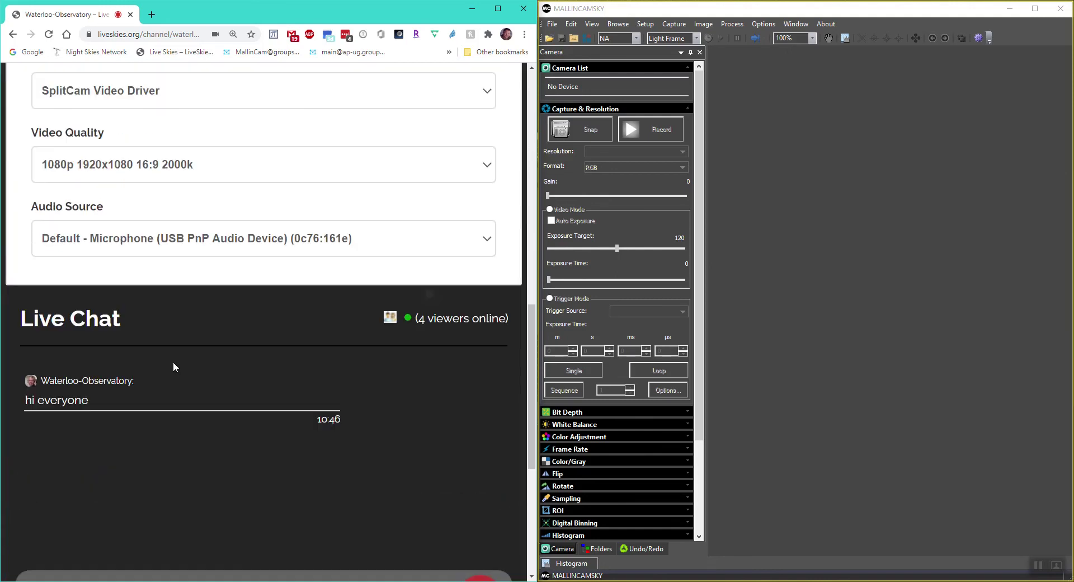
scroll(173, 361, "up", 9)
scroll(174, 360, "down", 2)
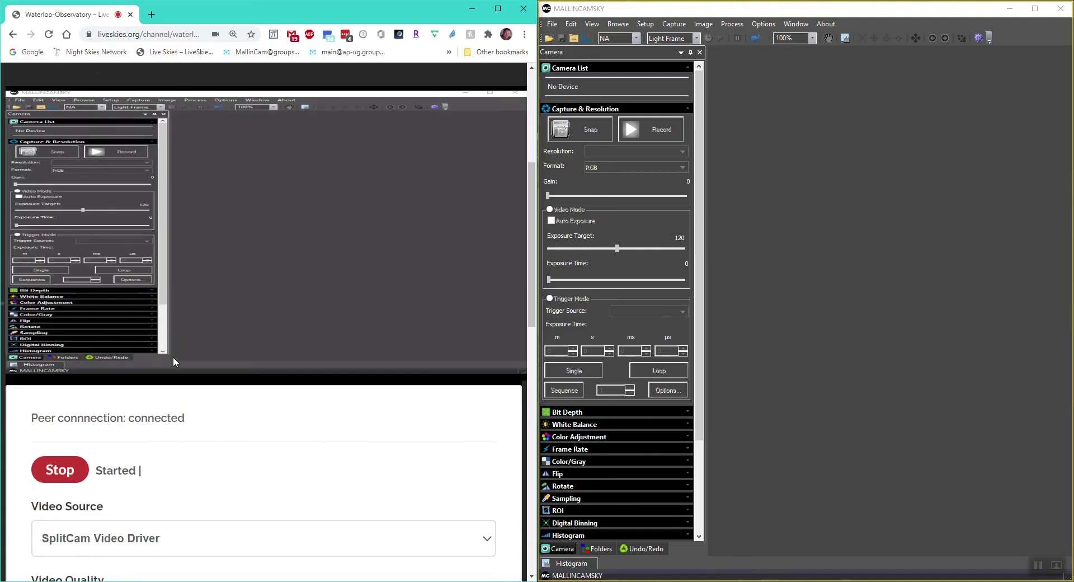
scroll(172, 357, "down", 1)
scroll(173, 357, "up", 3)
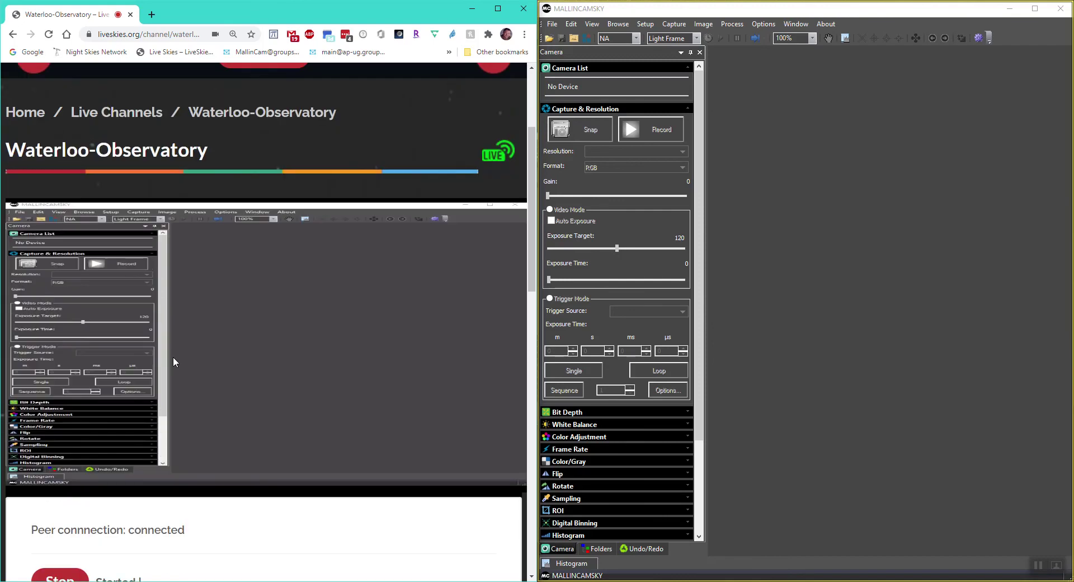
scroll(172, 357, "down", 2)
scroll(174, 362, "down", 2)
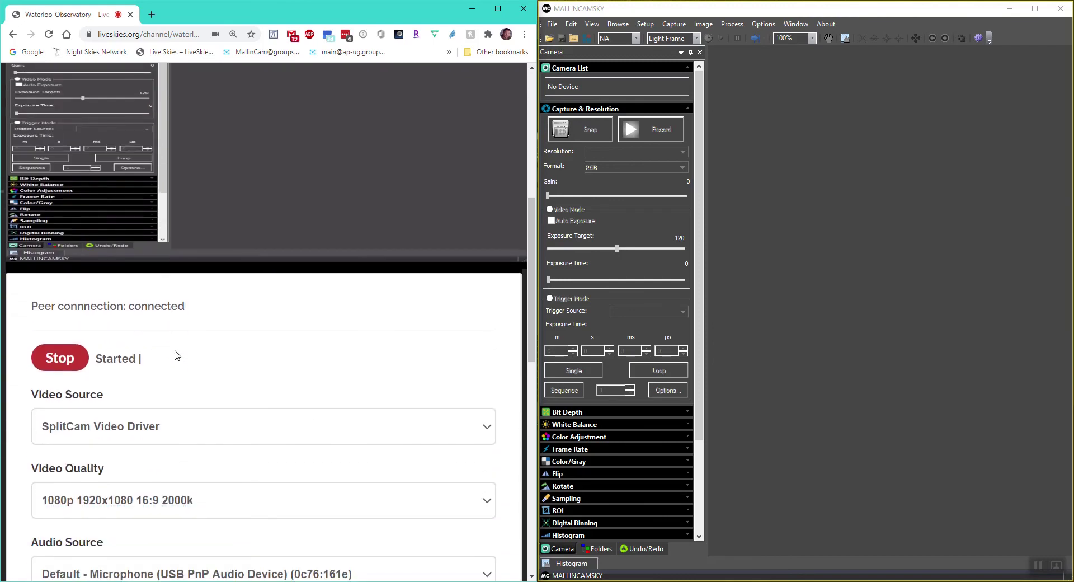
scroll(176, 352, "up", 3)
scroll(256, 330, "down", 4)
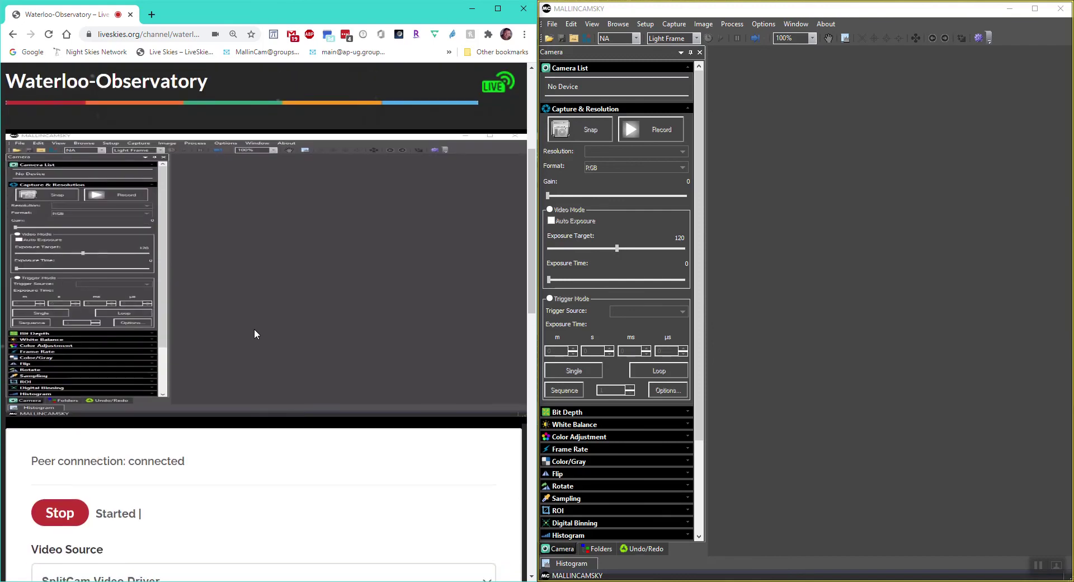
Stop the live broadcast on the channel page and minimize the browser window
scroll(257, 334, "up", 2)
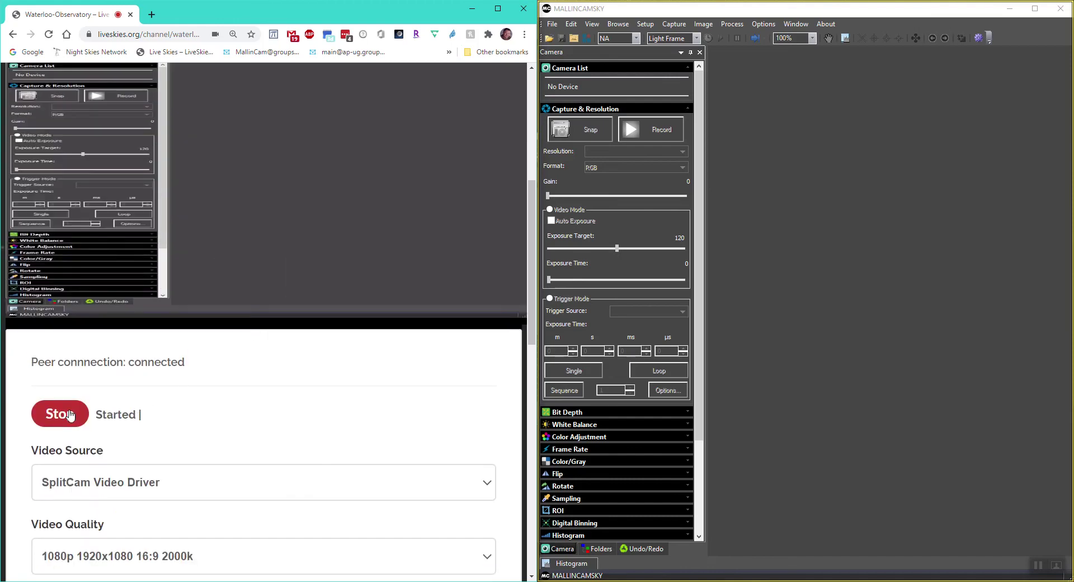
left_click(54, 411)
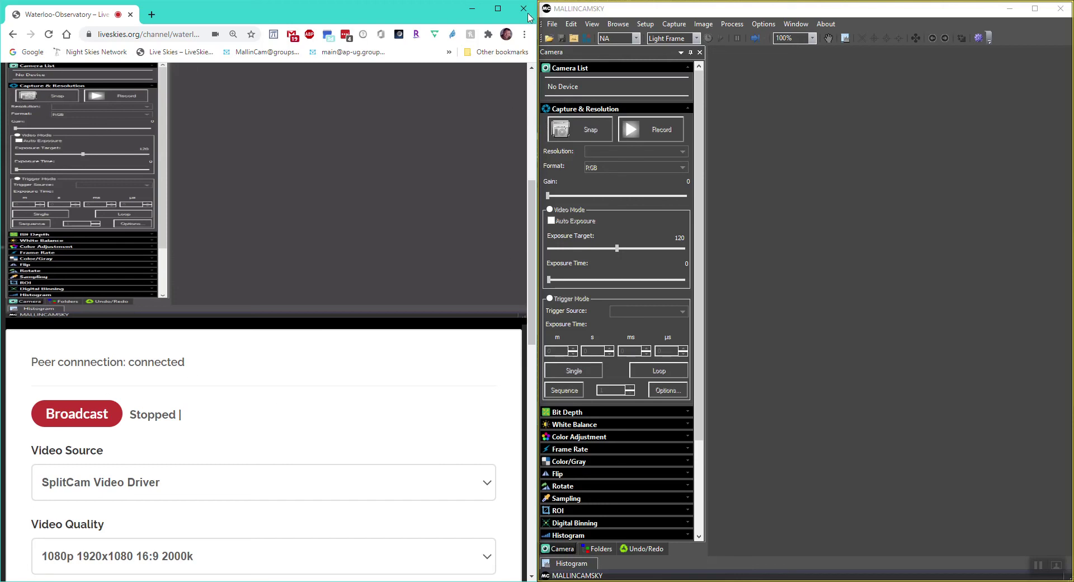
left_click(472, 9)
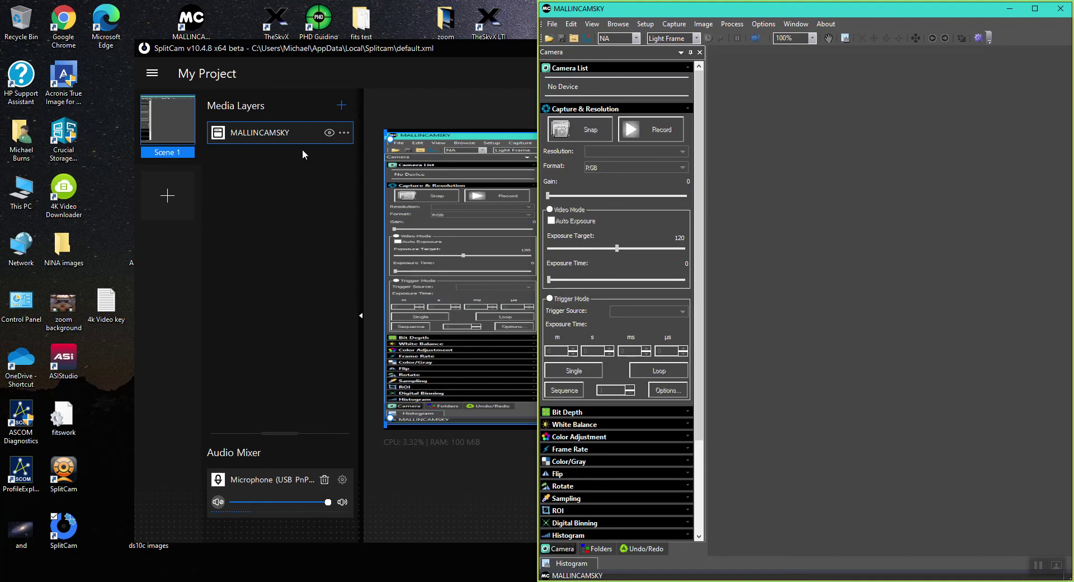
Bring SplitCam forward and close it, and maximize and close the MALLINCAMSKY window
left_click(486, 52)
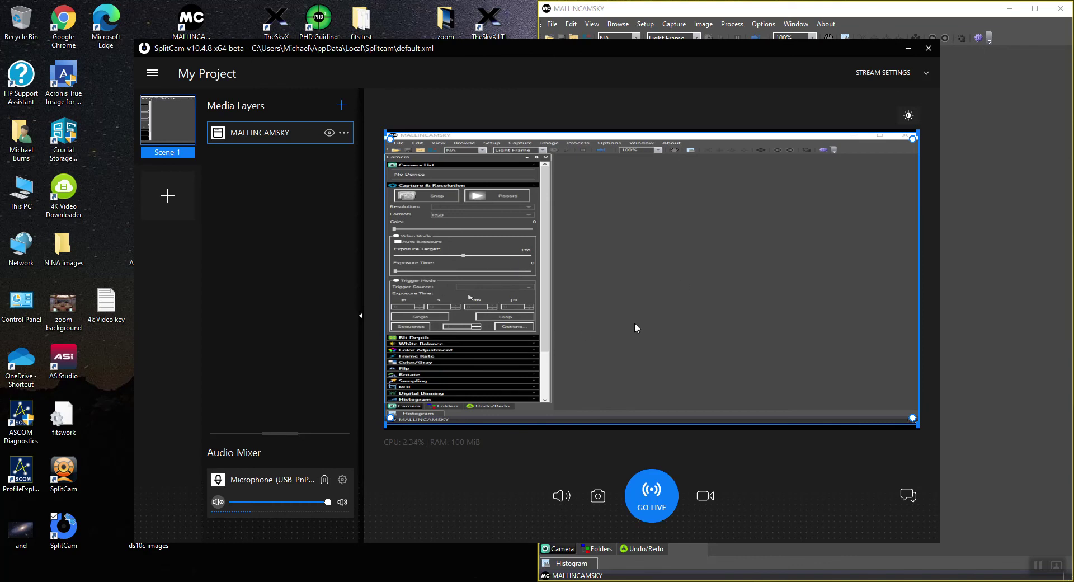
left_click(930, 48)
left_click_drag(883, 5, 798, 18)
double_click(818, 12)
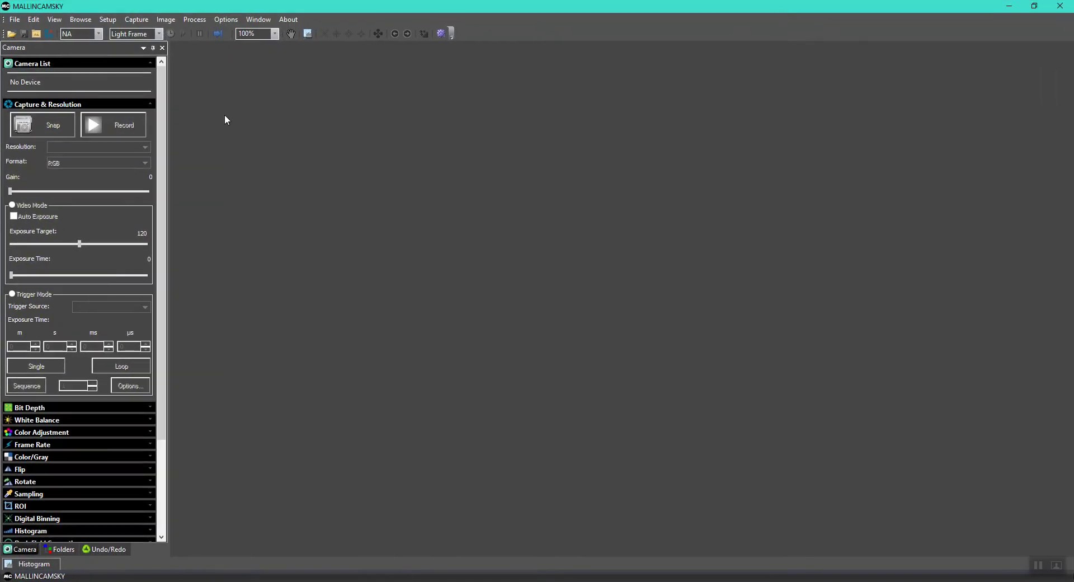
left_click(1059, 6)
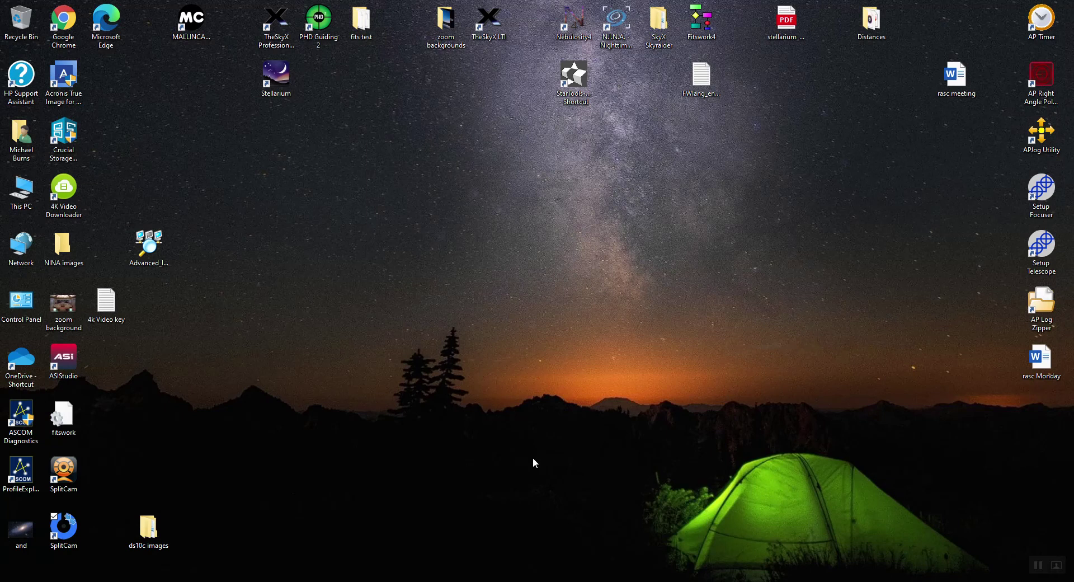